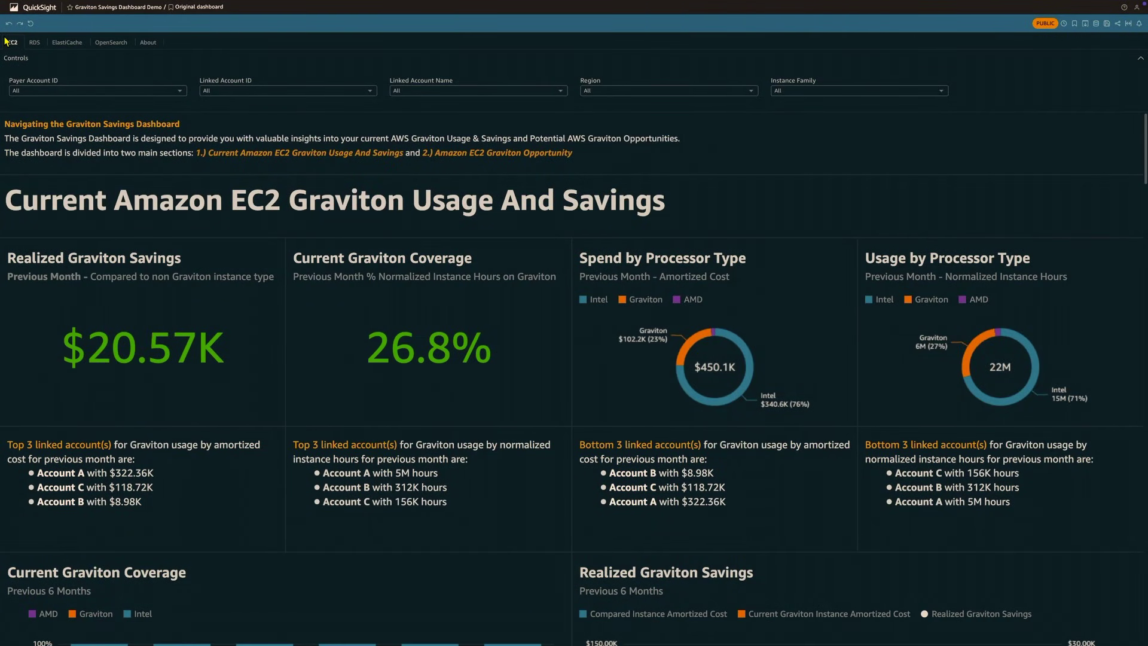
{"action": "mouse_move", "coordinate": [3, 36]}
{"action": "left_mouse_down"}
{"action": "mouse_move", "coordinate": [14, 58]}
{"action": "mouse_move", "coordinate": [217, 57]}
{"action": "left_mouse_up"}
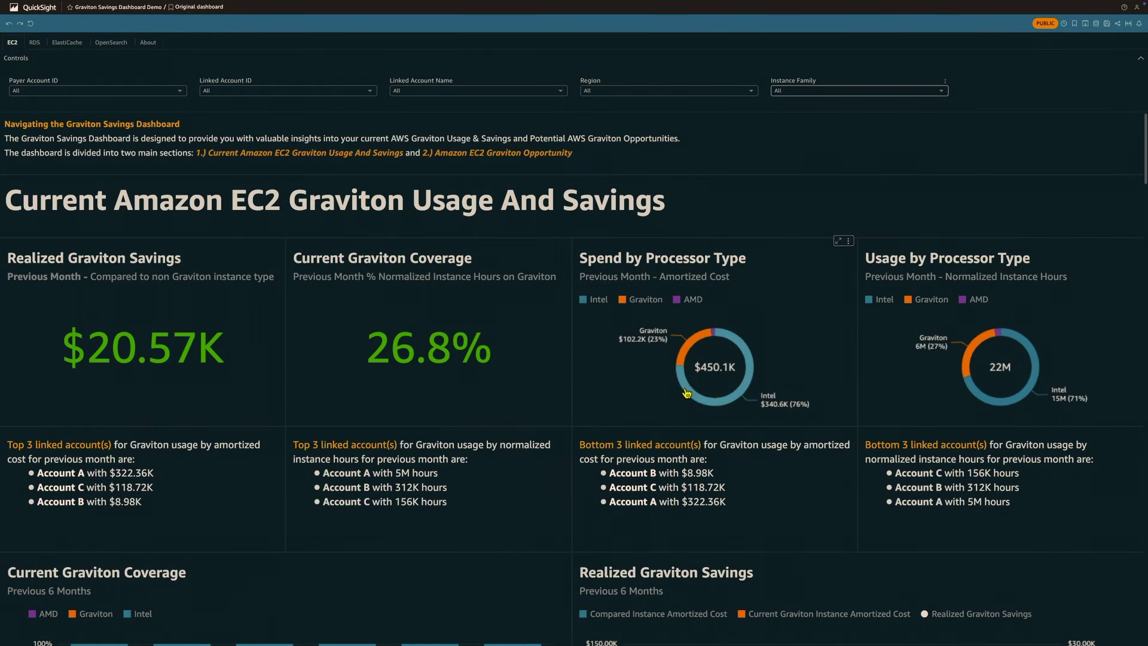
{"action": "scroll", "coordinate": [694, 269], "scroll_direction": "down", "scroll_amount": 10}
{"action": "scroll", "coordinate": [685, 392], "scroll_direction": "down", "scroll_amount": 10}
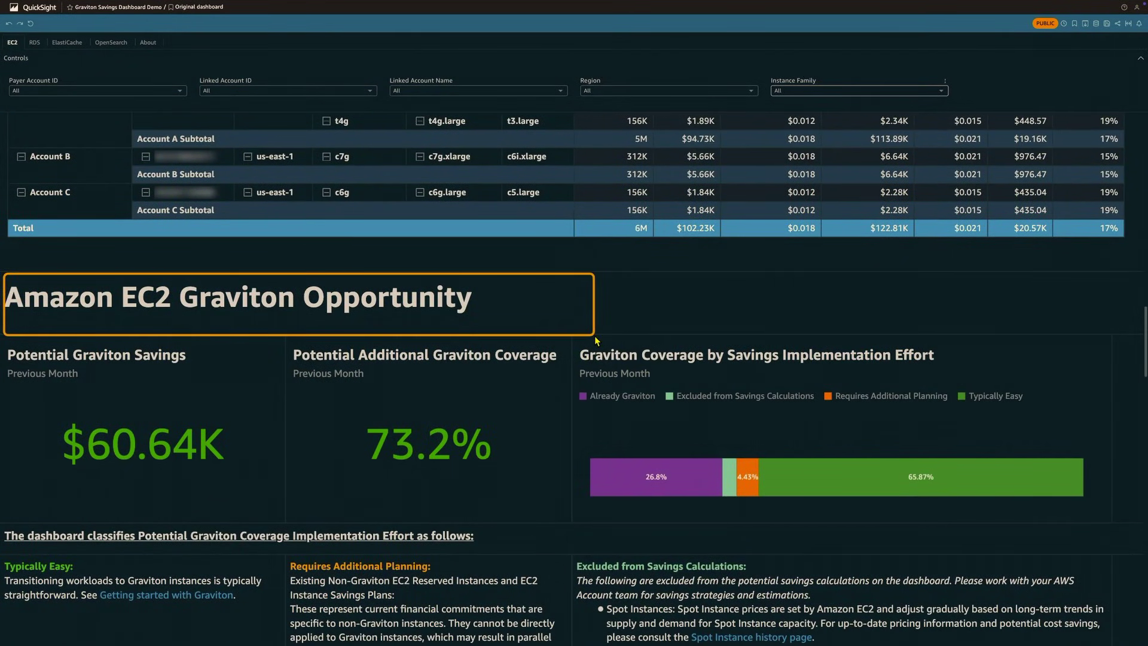
{"action": "scroll", "coordinate": [761, 340], "scroll_direction": "up", "scroll_amount": 5}
{"action": "scroll", "coordinate": [761, 340], "scroll_direction": "up", "scroll_amount": 12}
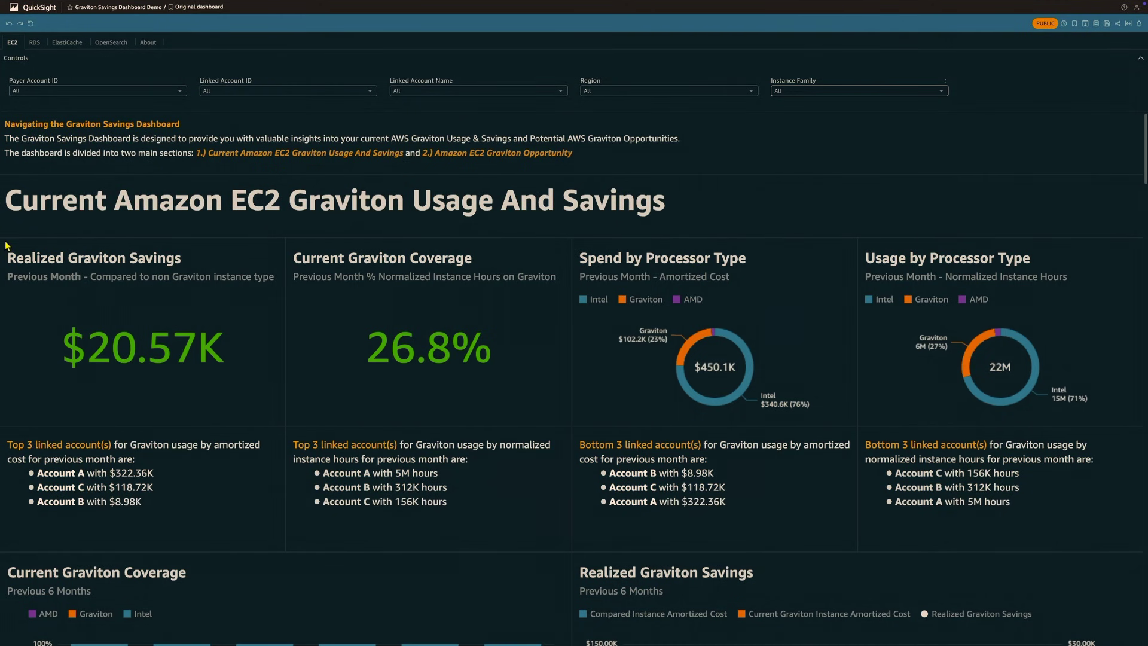
{"action": "left_click_drag", "start_coordinate": [373, 412], "coordinate": [563, 427]}
{"action": "mouse_move", "coordinate": [578, 232]}
{"action": "left_mouse_down"}
{"action": "mouse_move", "coordinate": [744, 424]}
{"action": "mouse_move", "coordinate": [1119, 437]}
{"action": "left_mouse_up"}
{"action": "mouse_move", "coordinate": [6, 430]}
{"action": "left_mouse_down"}
{"action": "mouse_move", "coordinate": [10, 489]}
{"action": "mouse_move", "coordinate": [571, 568]}
{"action": "mouse_move", "coordinate": [577, 557]}
{"action": "left_mouse_up"}
{"action": "mouse_move", "coordinate": [587, 441]}
{"action": "left_mouse_down"}
{"action": "mouse_move", "coordinate": [584, 461]}
{"action": "mouse_move", "coordinate": [638, 526]}
{"action": "mouse_move", "coordinate": [1129, 554]}
{"action": "left_mouse_up"}
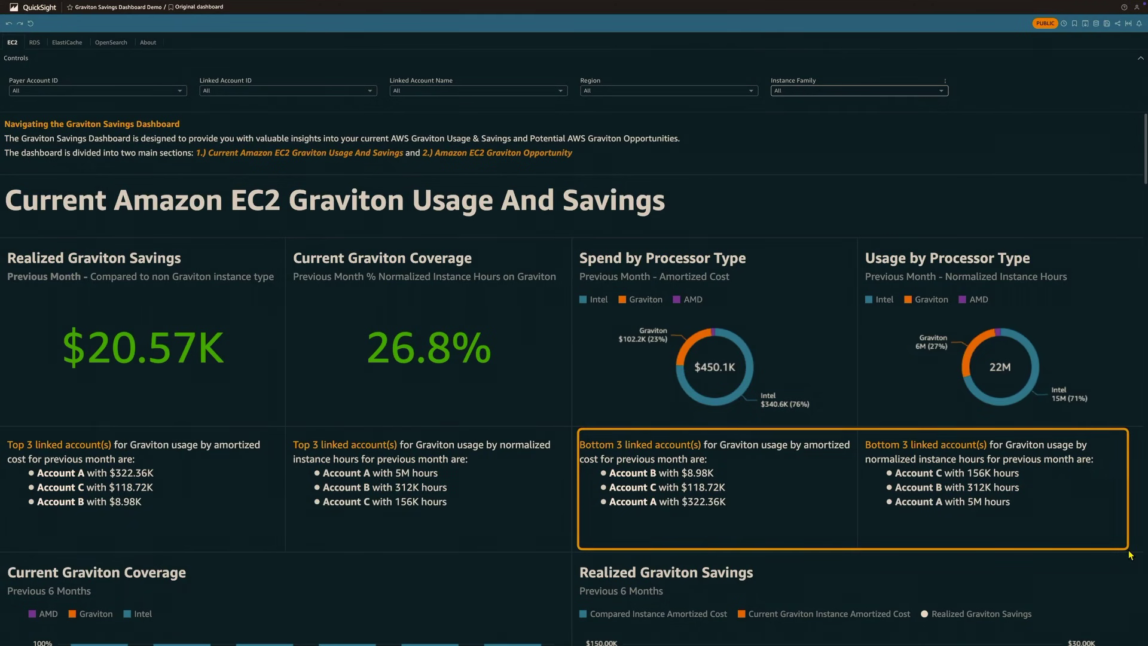
Highlight the Current Graviton Coverage and Realized Graviton Savings charts in turn.
{"action": "scroll", "coordinate": [541, 491], "scroll_direction": "down", "scroll_amount": 2}
{"action": "scroll", "coordinate": [541, 491], "scroll_direction": "down", "scroll_amount": 5}
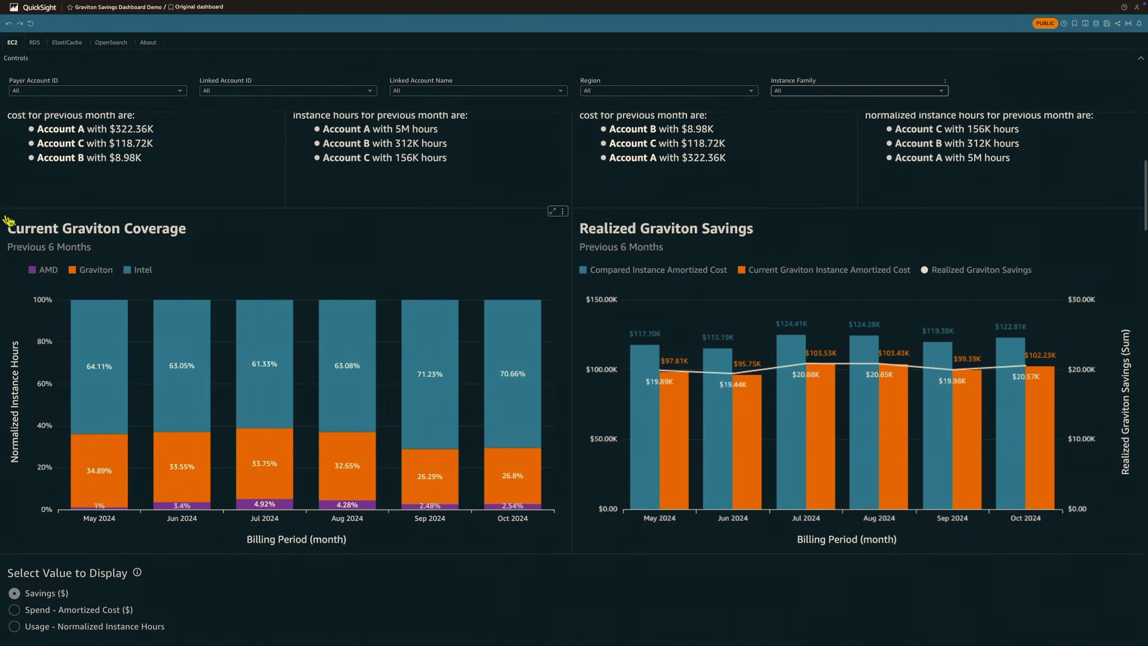
{"action": "mouse_move", "coordinate": [3, 211]}
{"action": "left_mouse_down"}
{"action": "mouse_move", "coordinate": [71, 393]}
{"action": "mouse_move", "coordinate": [378, 508]}
{"action": "mouse_move", "coordinate": [562, 556]}
{"action": "left_mouse_up"}
{"action": "mouse_move", "coordinate": [573, 216]}
{"action": "left_mouse_down"}
{"action": "mouse_move", "coordinate": [775, 418]}
{"action": "mouse_move", "coordinate": [1145, 520]}
{"action": "mouse_move", "coordinate": [1146, 554]}
{"action": "left_mouse_up"}
Scroll down to the Select Value to Display control and highlight its choices.
{"action": "scroll", "coordinate": [721, 285], "scroll_direction": "down", "scroll_amount": 3}
{"action": "scroll", "coordinate": [722, 285], "scroll_direction": "down", "scroll_amount": 4}
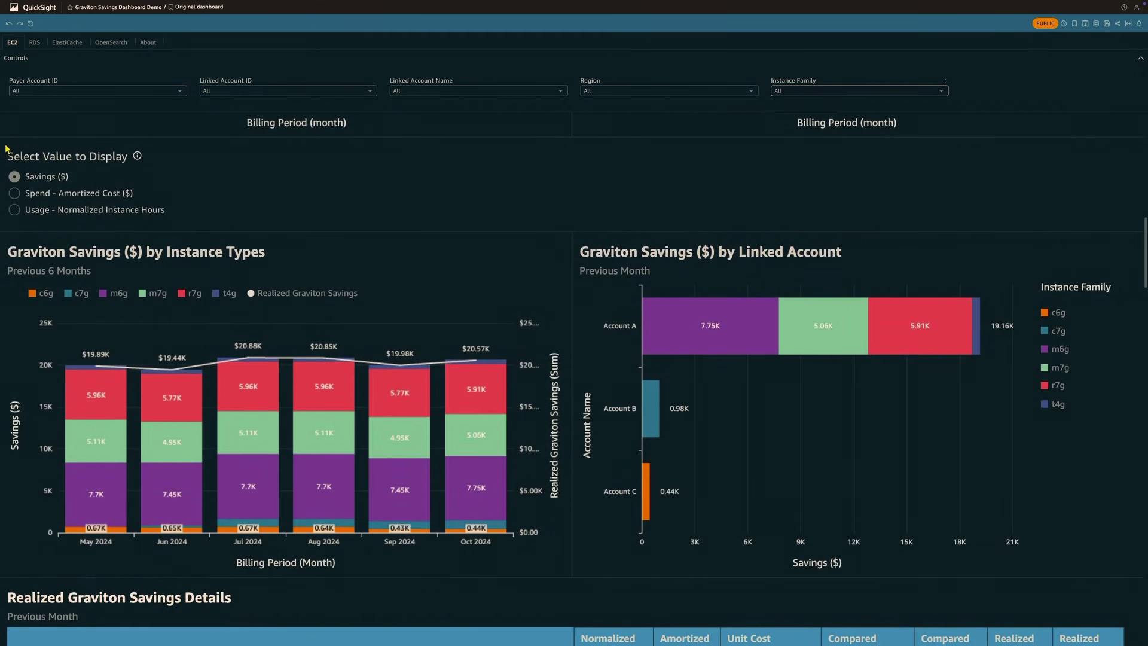
{"action": "left_click_drag", "start_coordinate": [200, 240], "coordinate": [233, 239]}
Switch the charts to amortized spend, then normalized instance hours, then back to savings in dollars.
{"action": "left_click", "coordinate": [122, 201]}
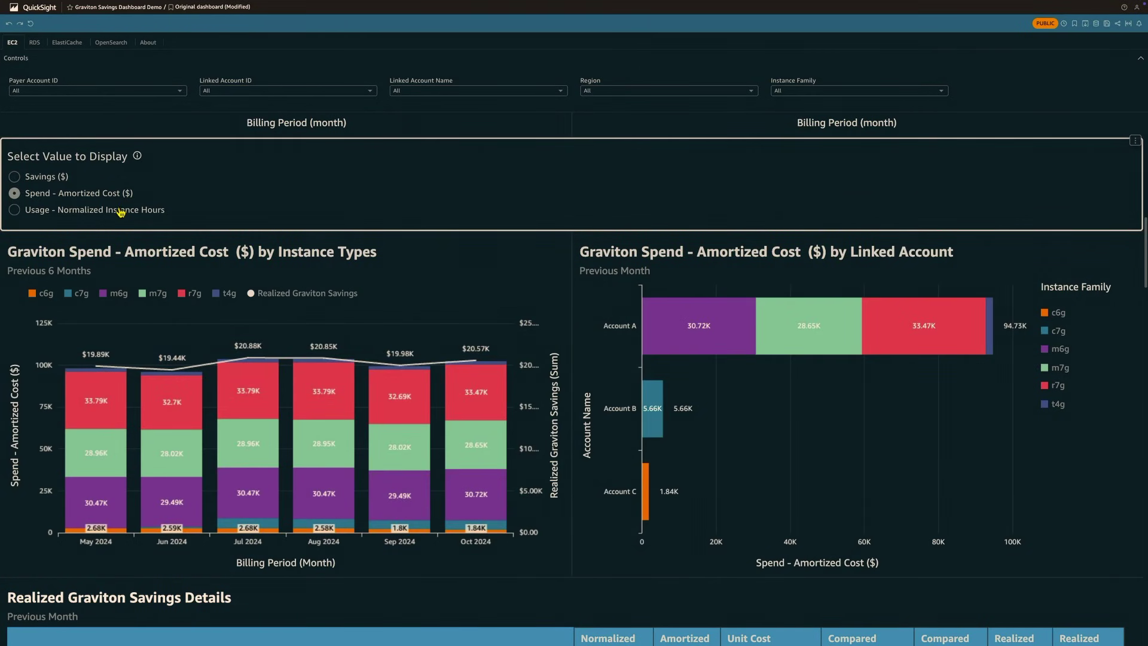
{"action": "left_click", "coordinate": [119, 212]}
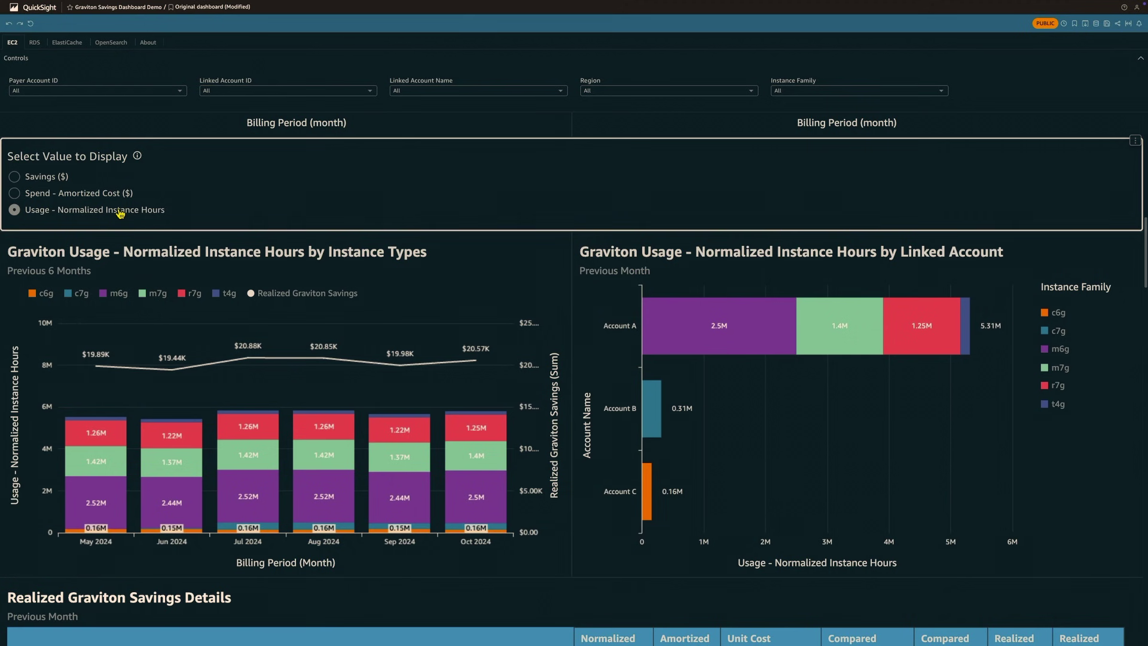
{"action": "left_click", "coordinate": [49, 182]}
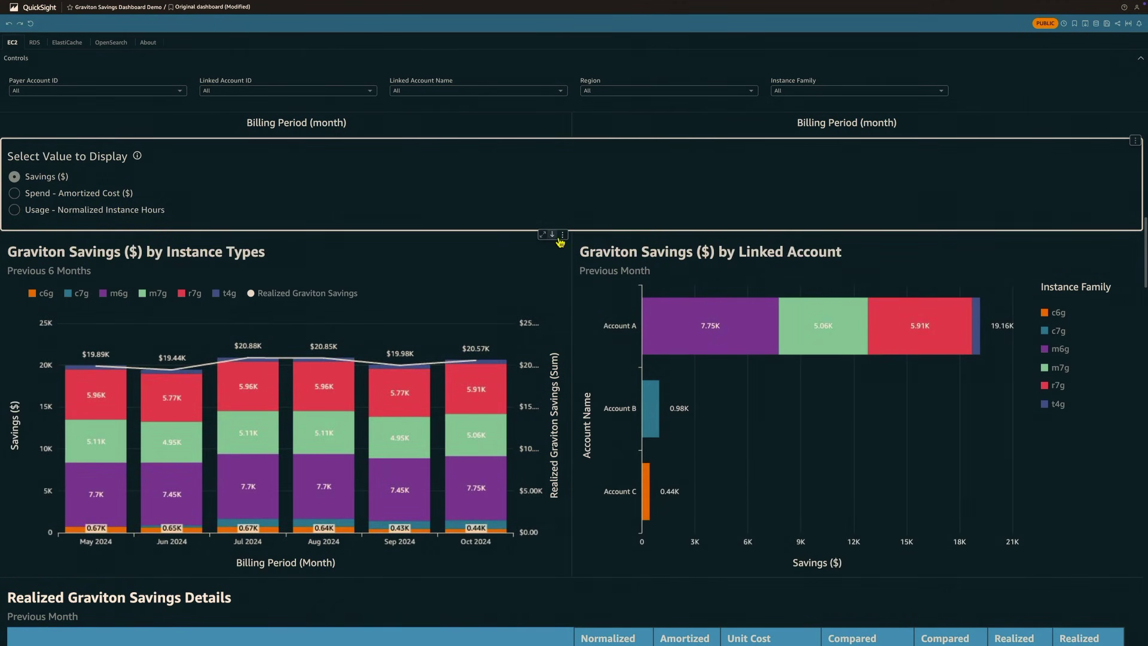
Drill both Graviton Savings charts down to instance types, highlighting Account A's m6g.8xlarge savings at 7.75K.
{"action": "left_click", "coordinate": [552, 235]}
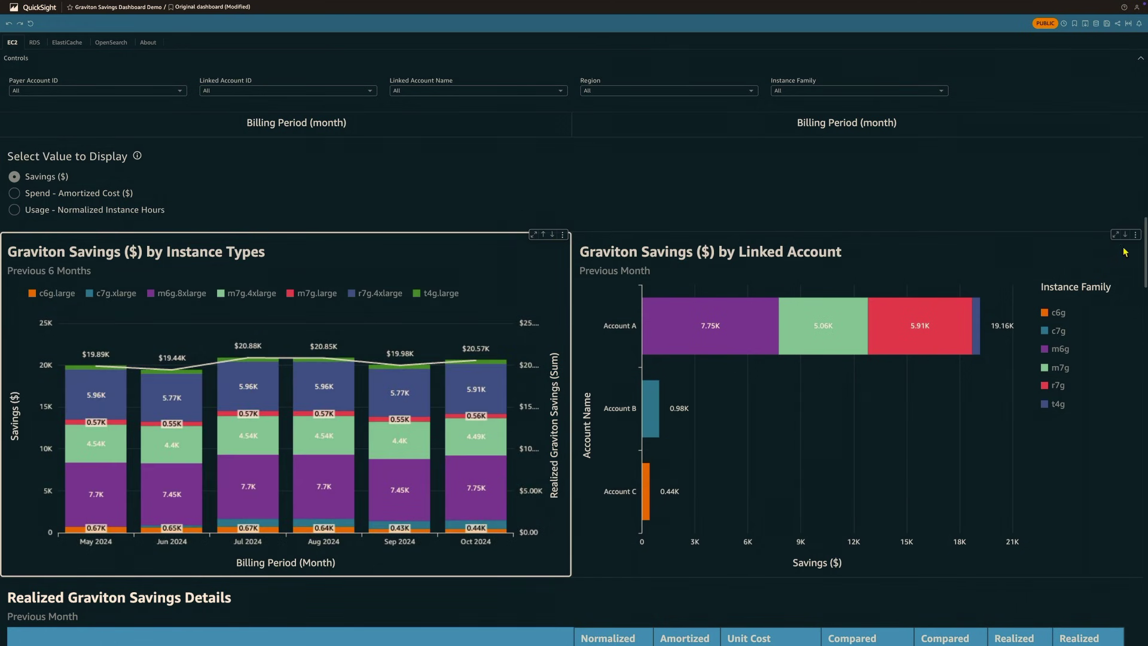
{"action": "left_click", "coordinate": [1125, 235]}
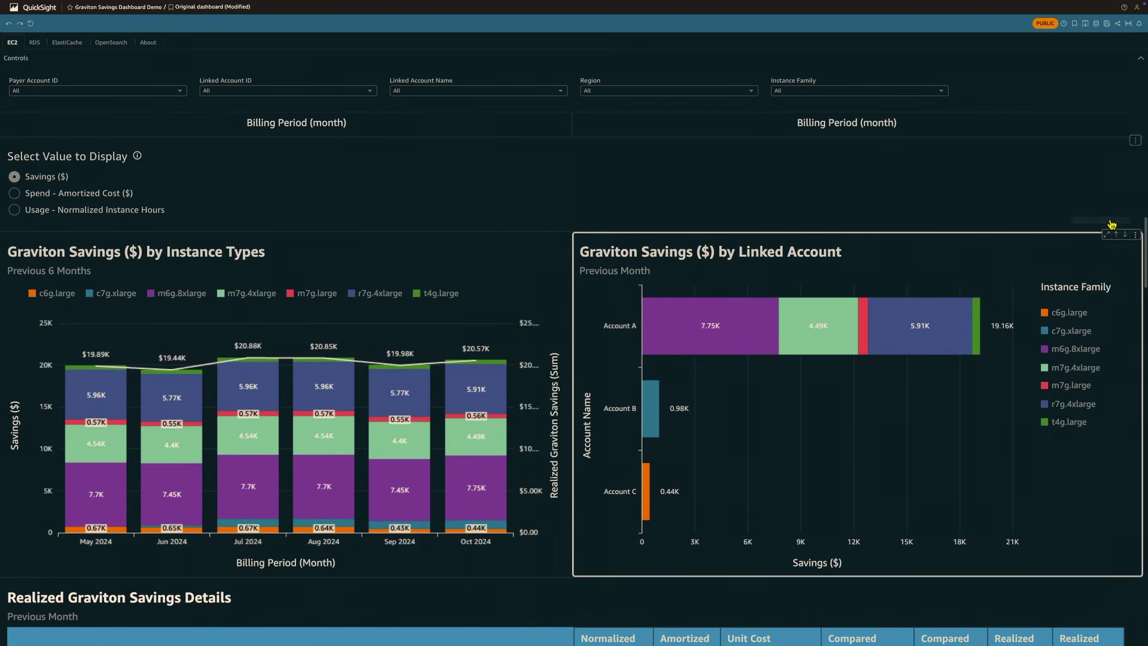
{"action": "mouse_move", "coordinate": [684, 313]}
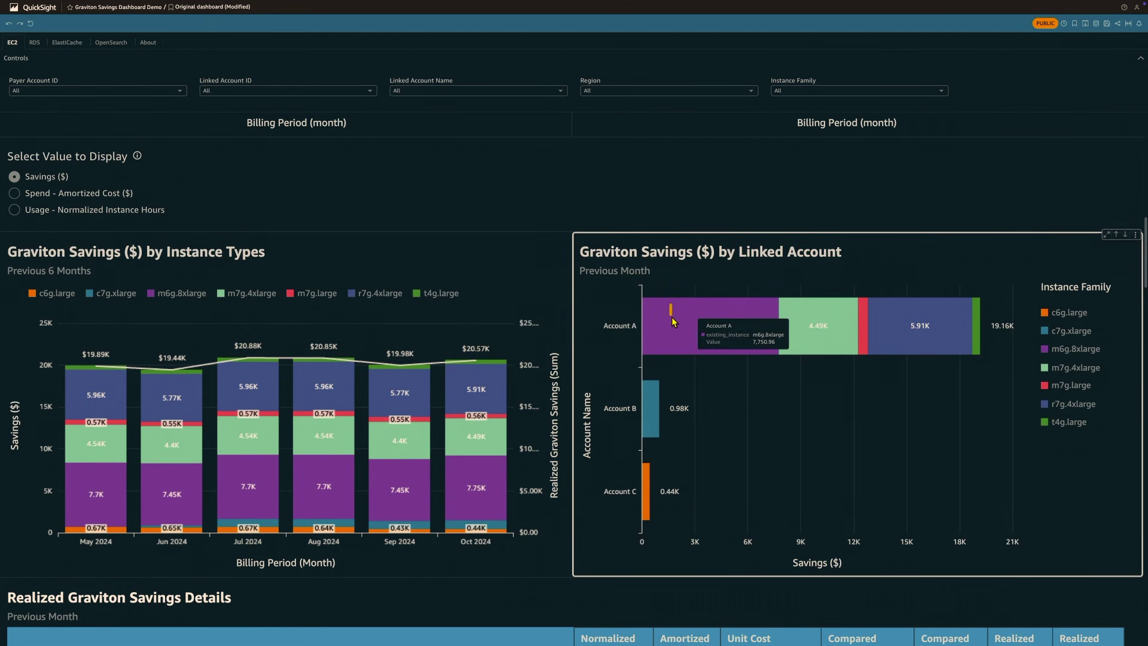
{"action": "left_click_drag", "start_coordinate": [673, 323], "coordinate": [794, 367]}
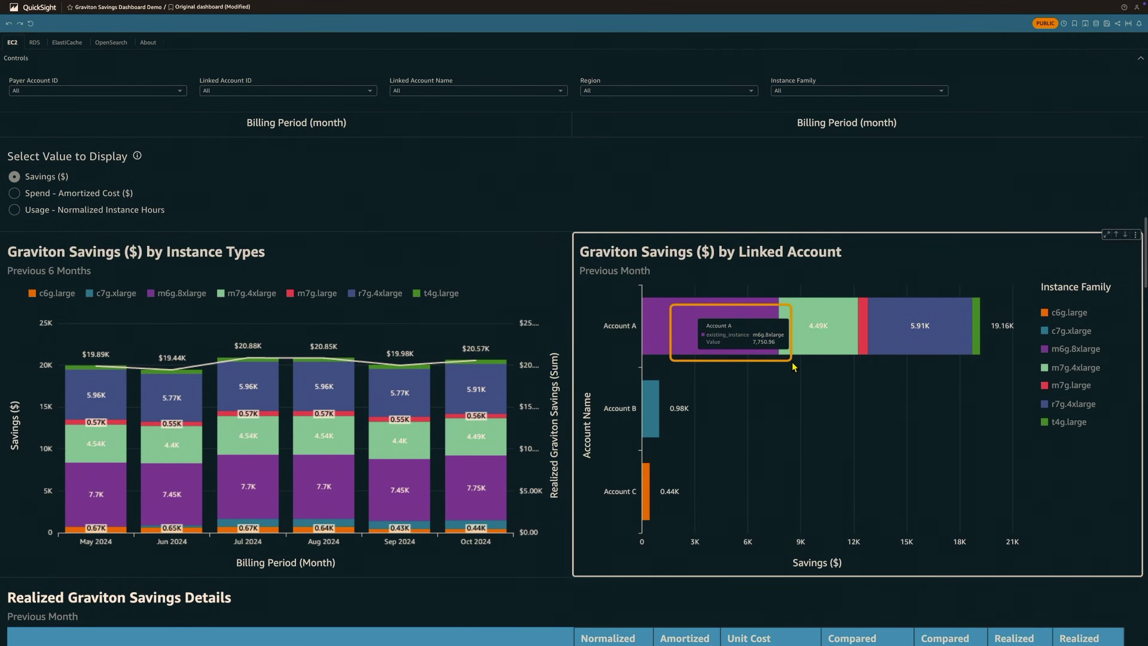
{"action": "mouse_move", "coordinate": [791, 365]}
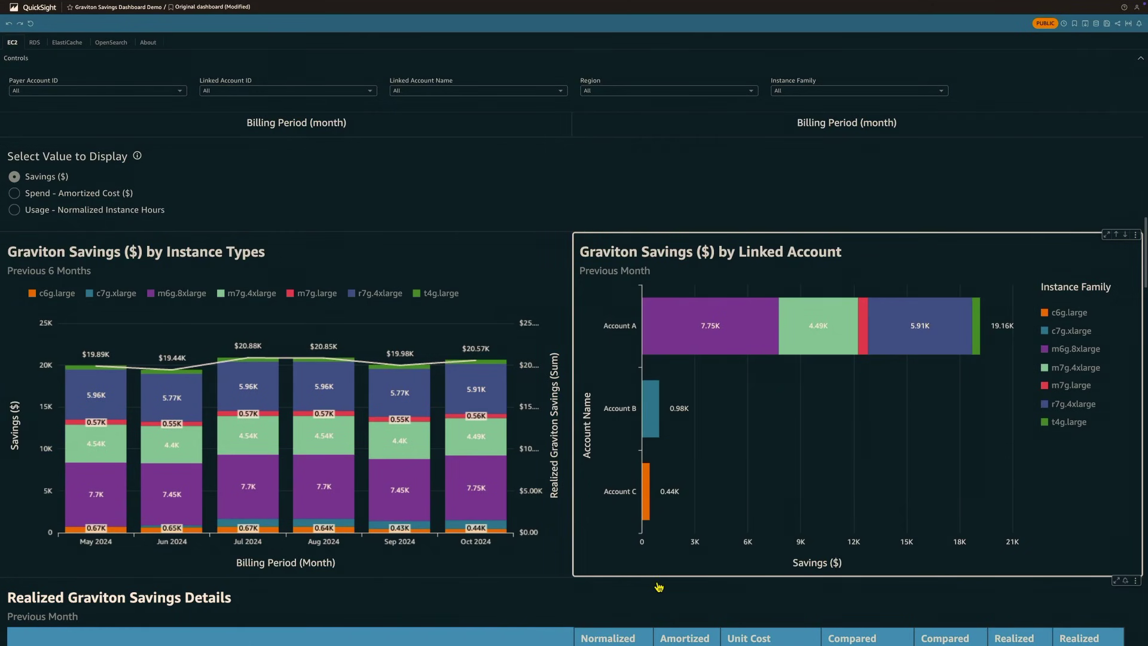
Select the Realized Graviton Savings Details table and highlight Account A's m6g and m7g rows.
{"action": "scroll", "coordinate": [651, 581], "scroll_direction": "down", "scroll_amount": 1}
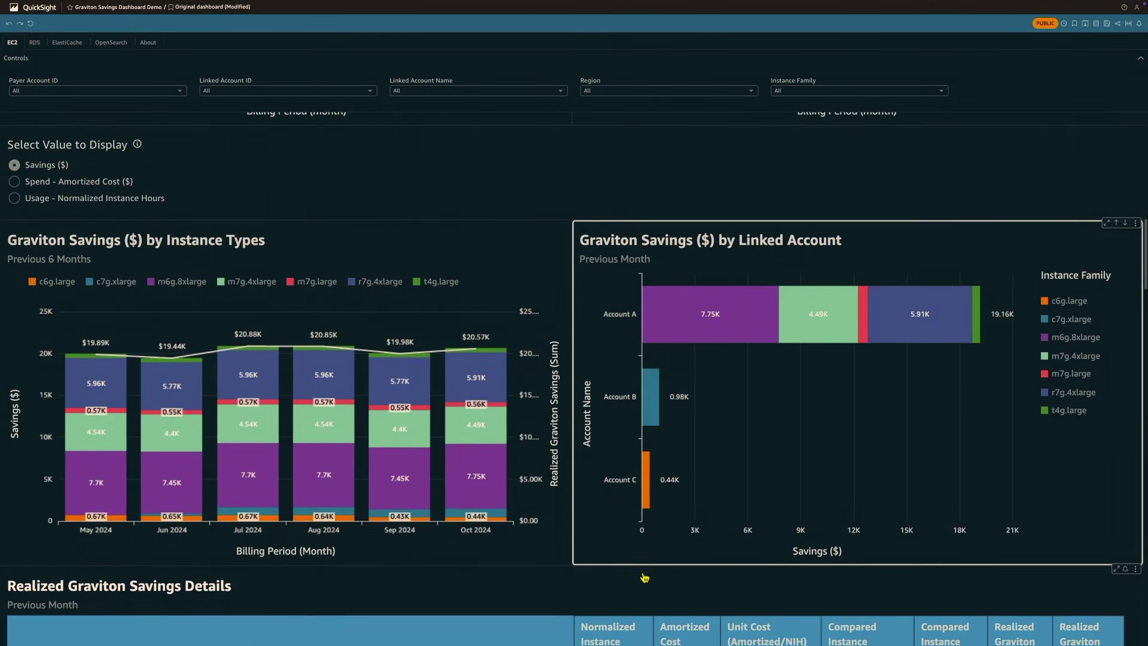
{"action": "scroll", "coordinate": [644, 577], "scroll_direction": "down", "scroll_amount": 6}
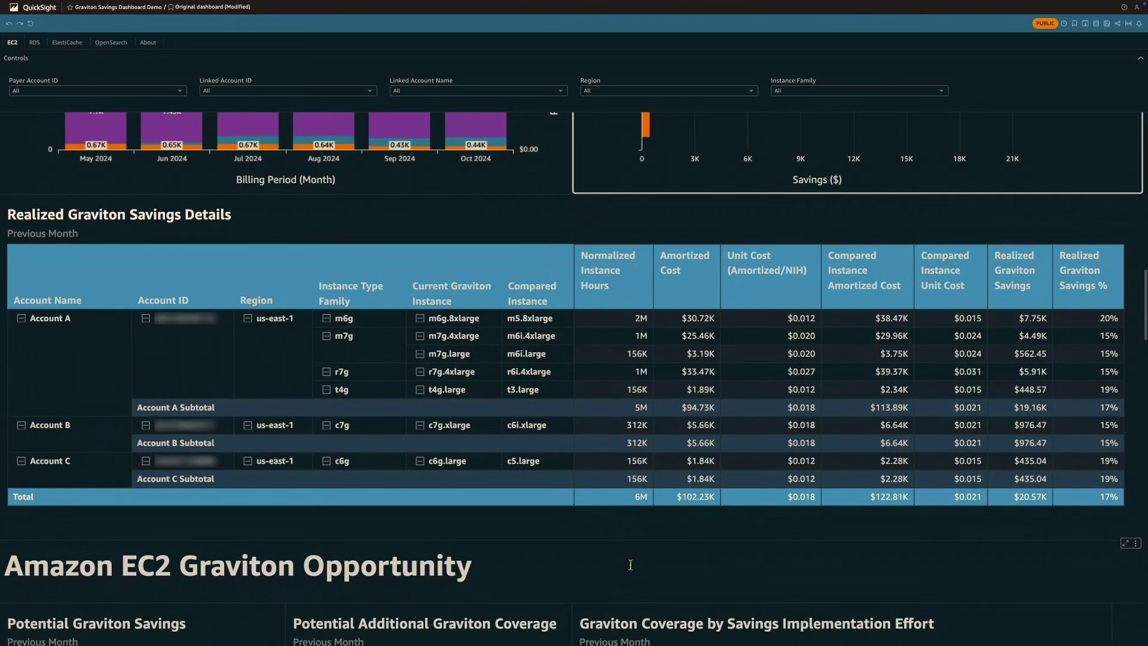
{"action": "left_click", "coordinate": [10, 211]}
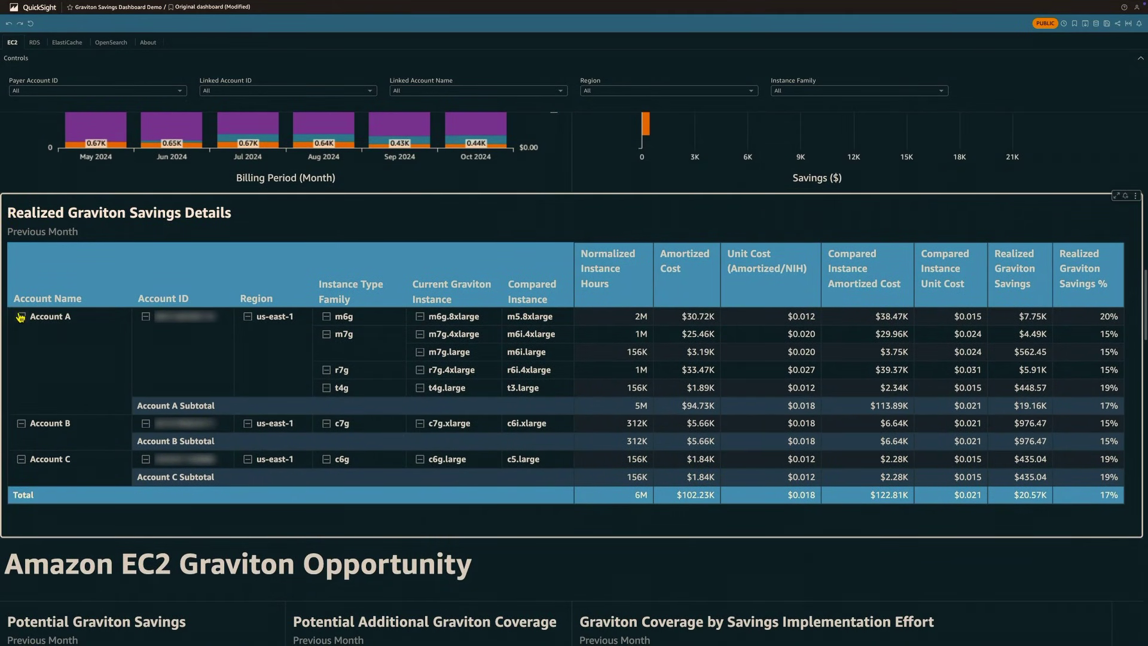
{"action": "mouse_move", "coordinate": [16, 316]}
{"action": "left_mouse_down"}
{"action": "mouse_move", "coordinate": [99, 335]}
{"action": "mouse_move", "coordinate": [1128, 336]}
{"action": "left_mouse_up"}
Highlight the $60.64K Potential Graviton Savings figure, then select the Coverage by Savings Implementation Effort chart.
{"action": "scroll", "coordinate": [642, 493], "scroll_direction": "down", "scroll_amount": 8}
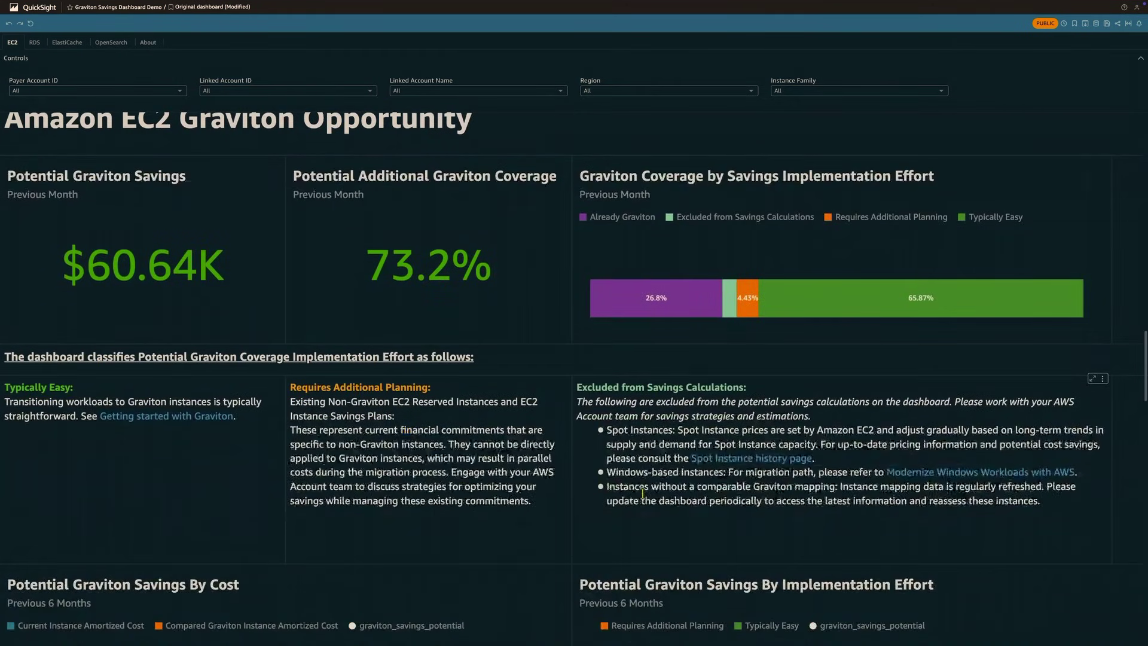
{"action": "scroll", "coordinate": [642, 493], "scroll_direction": "up", "scroll_amount": 1}
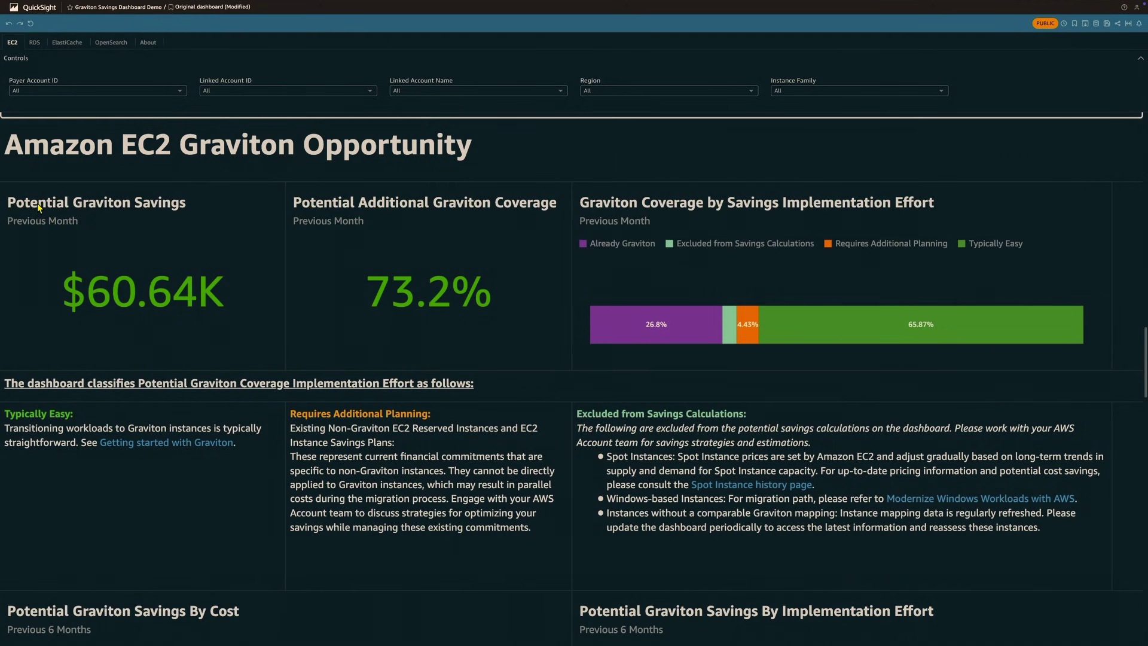
{"action": "mouse_move", "coordinate": [3, 185]}
{"action": "left_mouse_down"}
{"action": "mouse_move", "coordinate": [13, 254]}
{"action": "mouse_move", "coordinate": [384, 381]}
{"action": "mouse_move", "coordinate": [569, 375]}
{"action": "left_mouse_up"}
{"action": "left_click", "coordinate": [578, 199]}
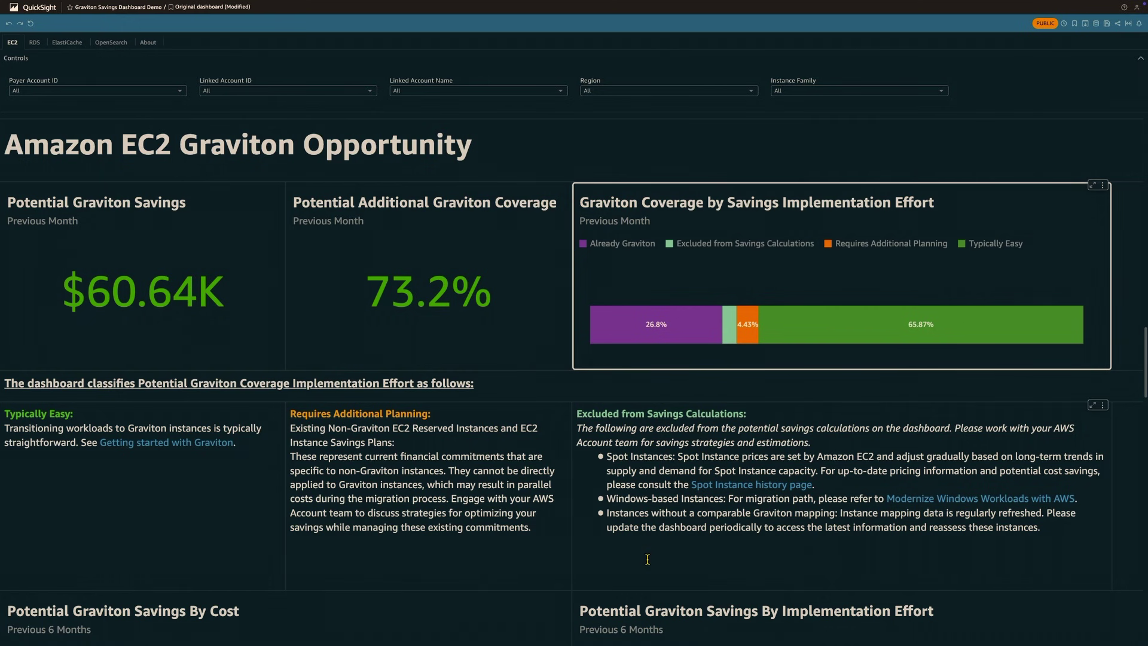
Highlight the Potential Graviton Savings By Cost chart.
{"action": "scroll", "coordinate": [648, 559], "scroll_direction": "down", "scroll_amount": 6}
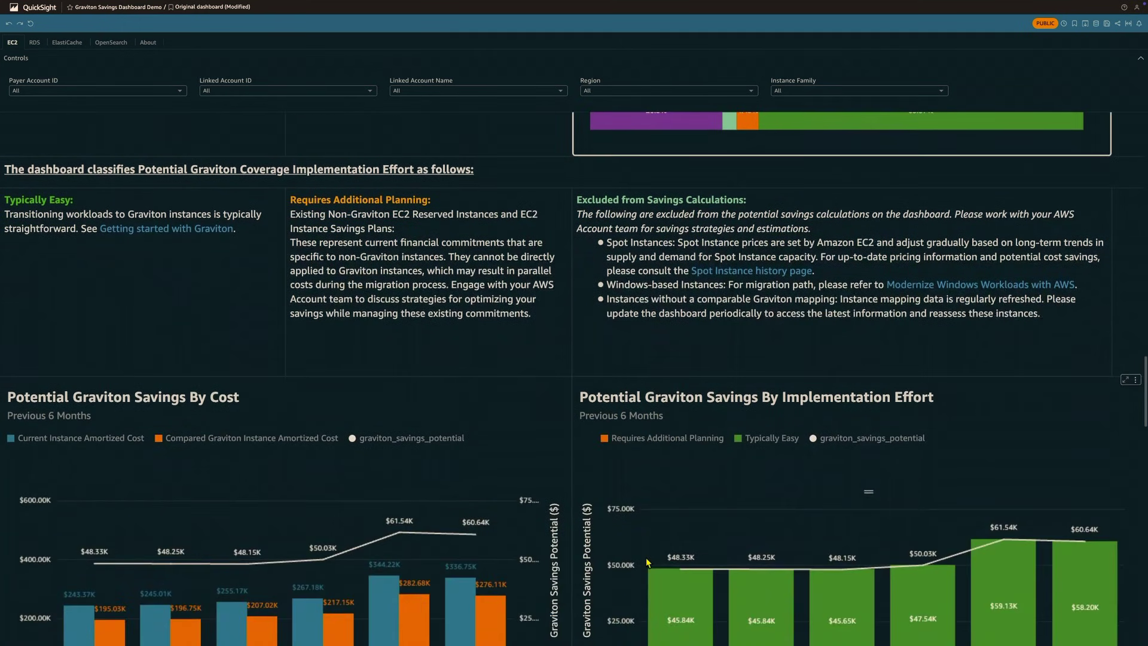
{"action": "scroll", "coordinate": [646, 561], "scroll_direction": "down", "scroll_amount": 1}
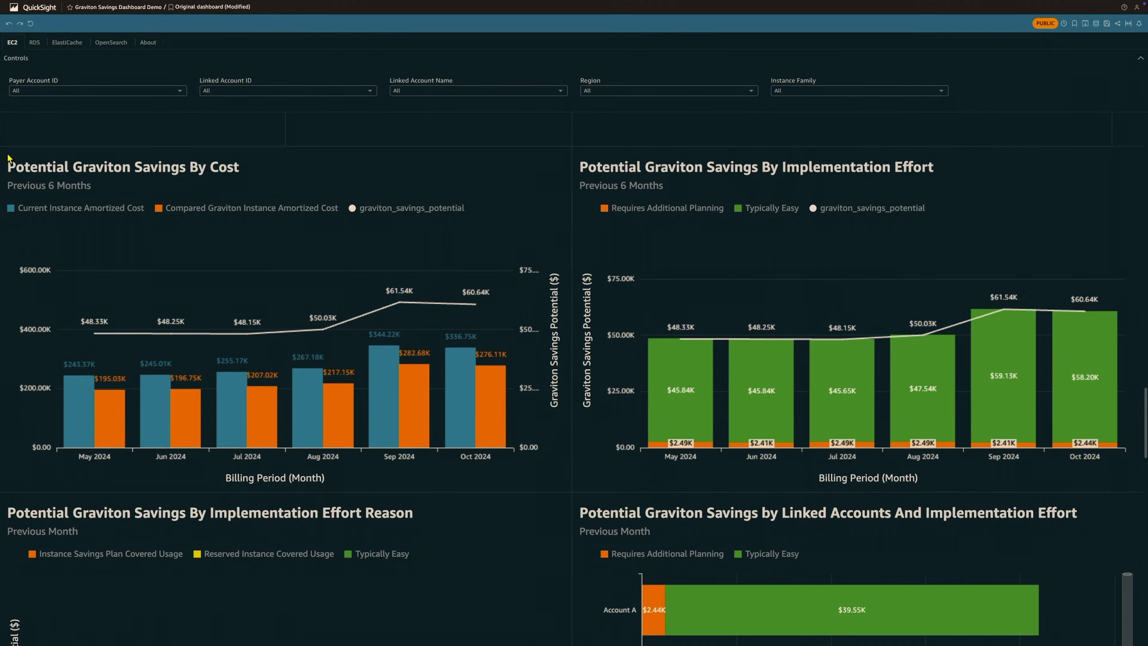
{"action": "left_click_drag", "start_coordinate": [4, 157], "coordinate": [575, 502]}
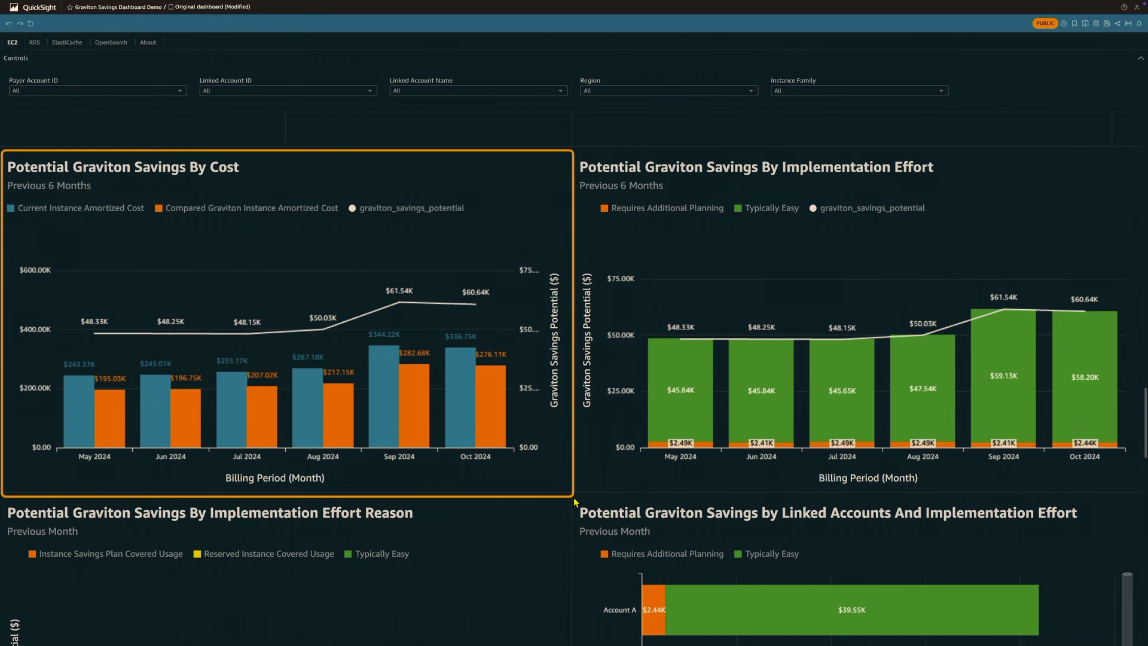
{"action": "left_click", "coordinate": [574, 502]}
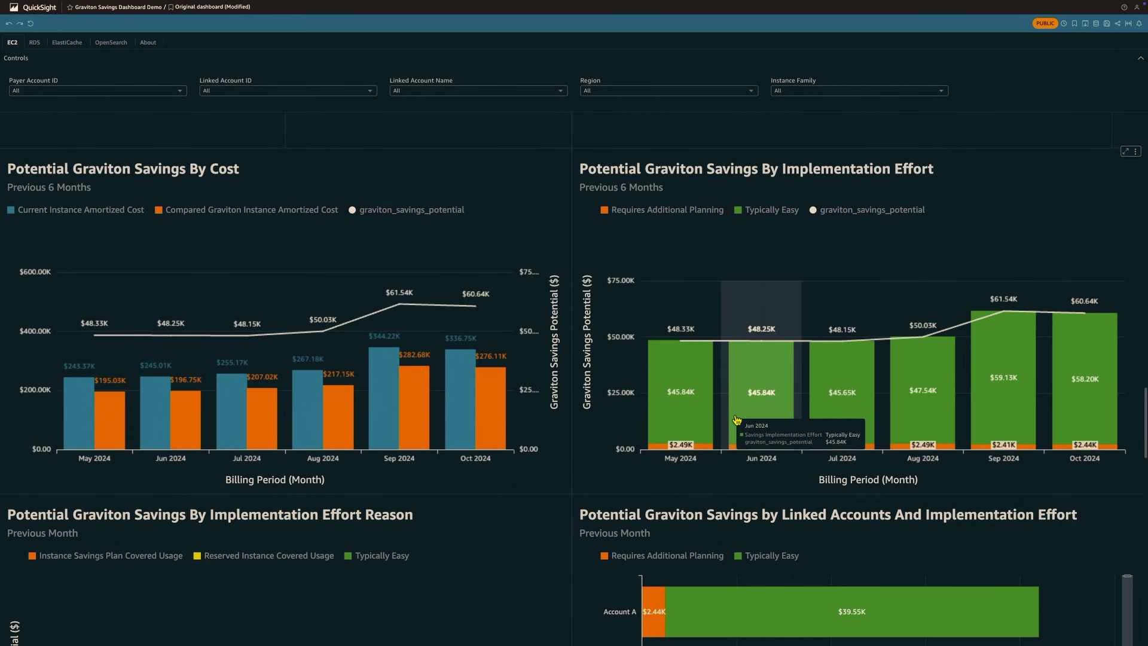
Show the savings tooltips for the Account A, C and B bars.
{"action": "scroll", "coordinate": [740, 474], "scroll_direction": "down", "scroll_amount": 2}
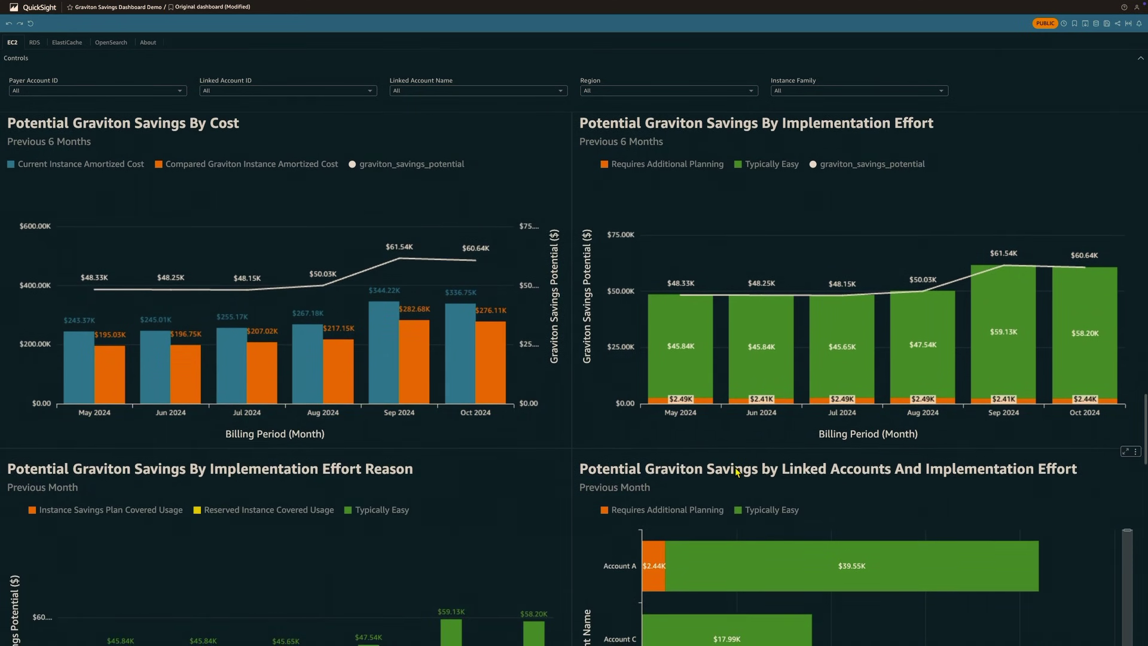
{"action": "scroll", "coordinate": [736, 472], "scroll_direction": "down", "scroll_amount": 3}
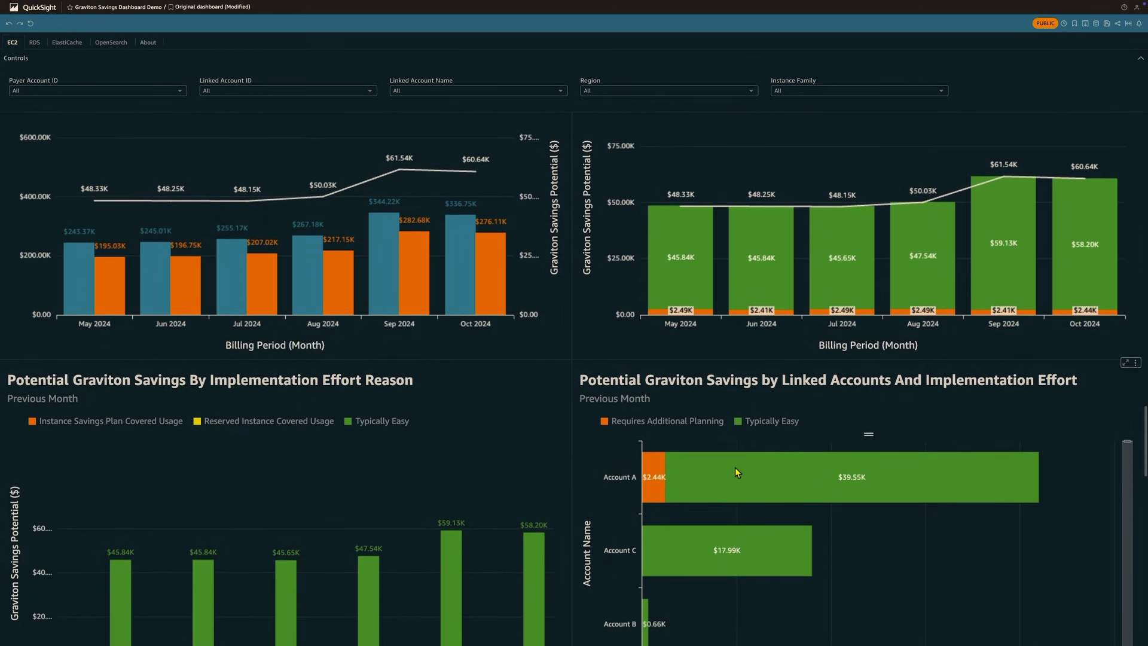
{"action": "scroll", "coordinate": [735, 472], "scroll_direction": "down", "scroll_amount": 4}
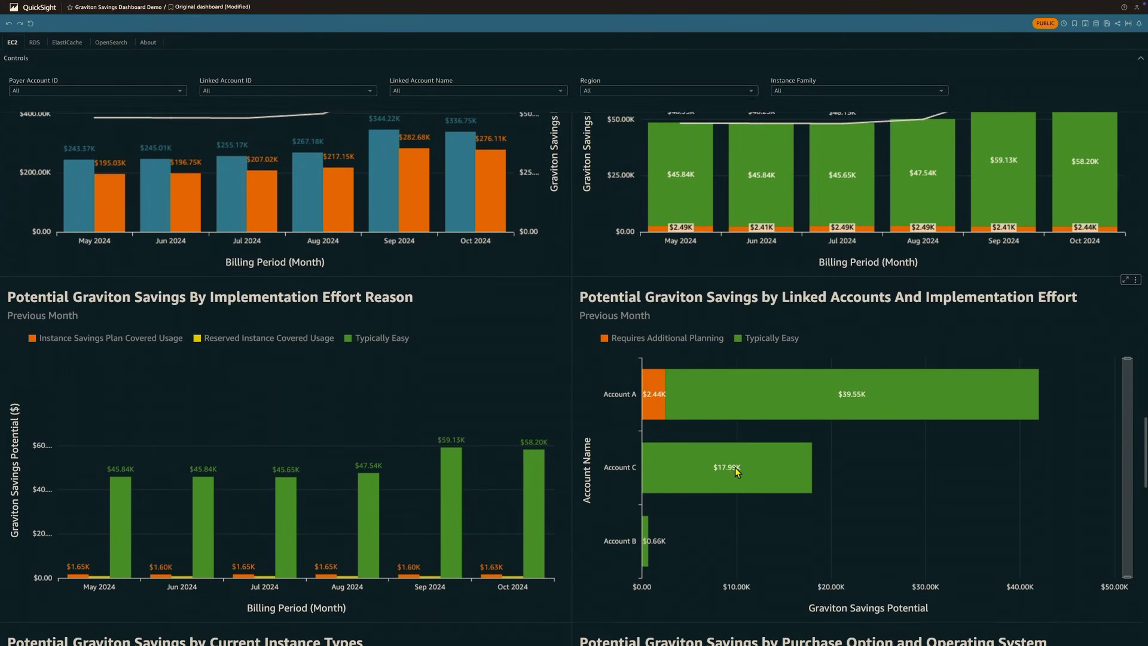
{"action": "scroll", "coordinate": [734, 468], "scroll_direction": "down", "scroll_amount": 10}
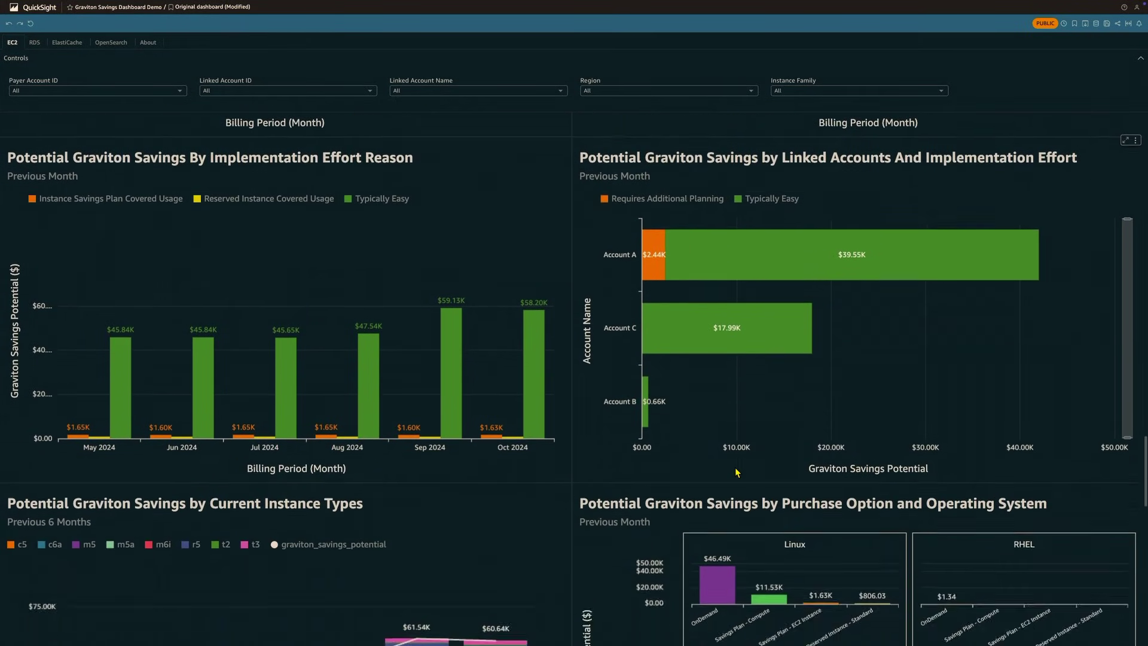
{"action": "scroll", "coordinate": [734, 468], "scroll_direction": "down", "scroll_amount": 6}
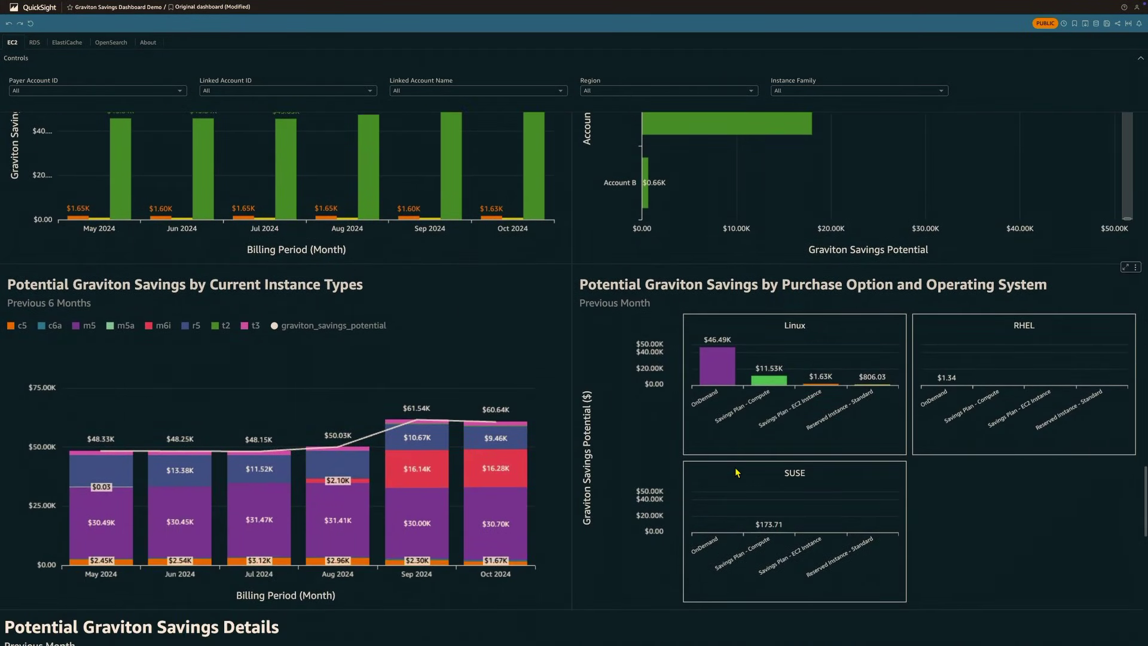
{"action": "scroll", "coordinate": [735, 472], "scroll_direction": "down", "scroll_amount": 1}
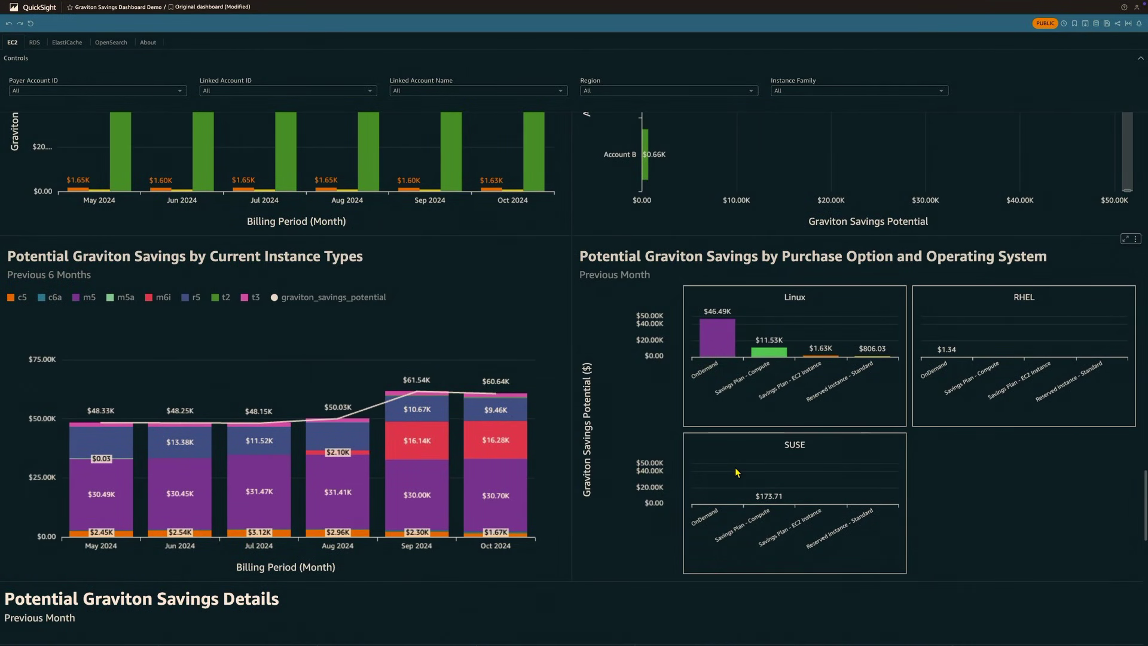
{"action": "scroll", "coordinate": [734, 467], "scroll_direction": "up", "scroll_amount": 2}
{"action": "scroll", "coordinate": [734, 471], "scroll_direction": "up", "scroll_amount": 3}
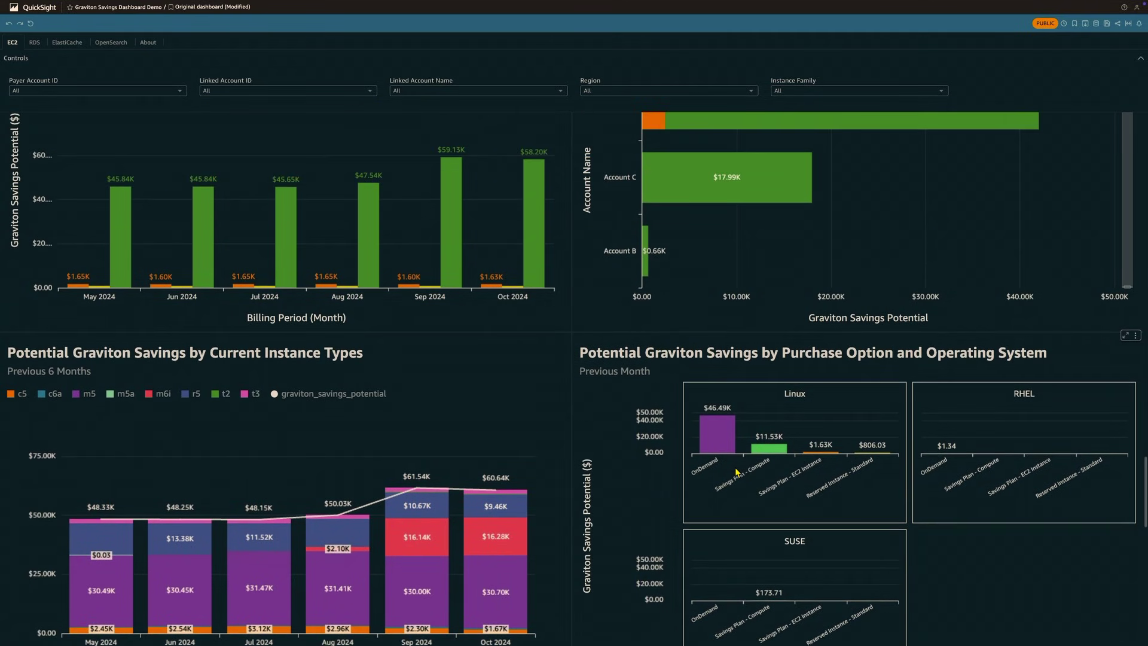
{"action": "scroll", "coordinate": [736, 472], "scroll_direction": "up", "scroll_amount": 5}
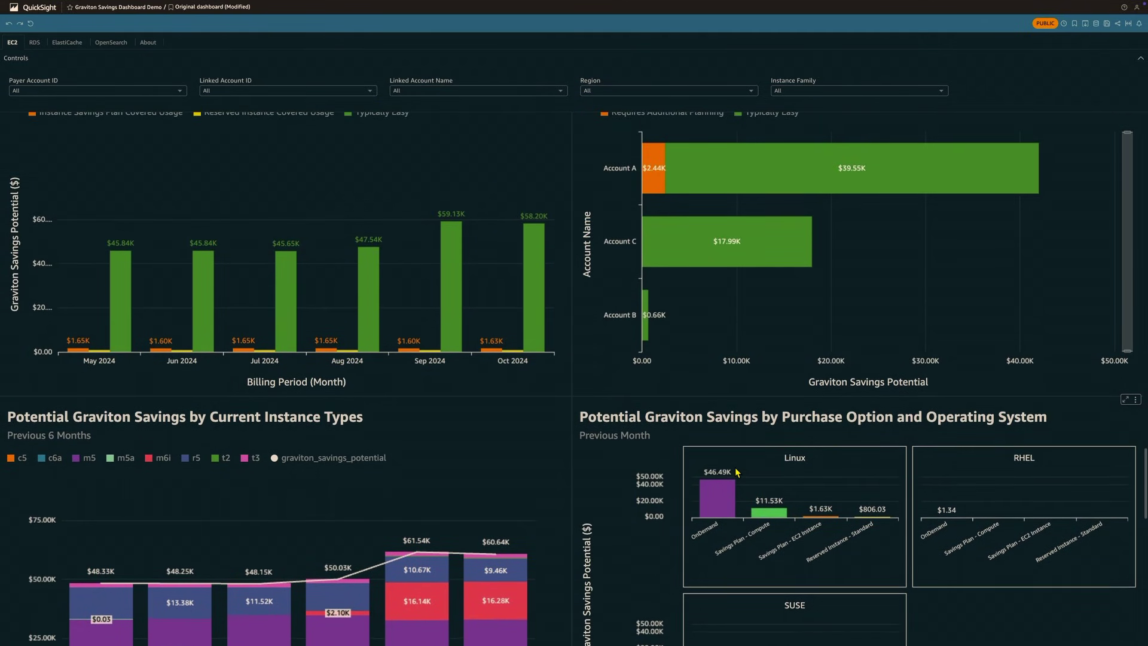
{"action": "mouse_move", "coordinate": [713, 215]}
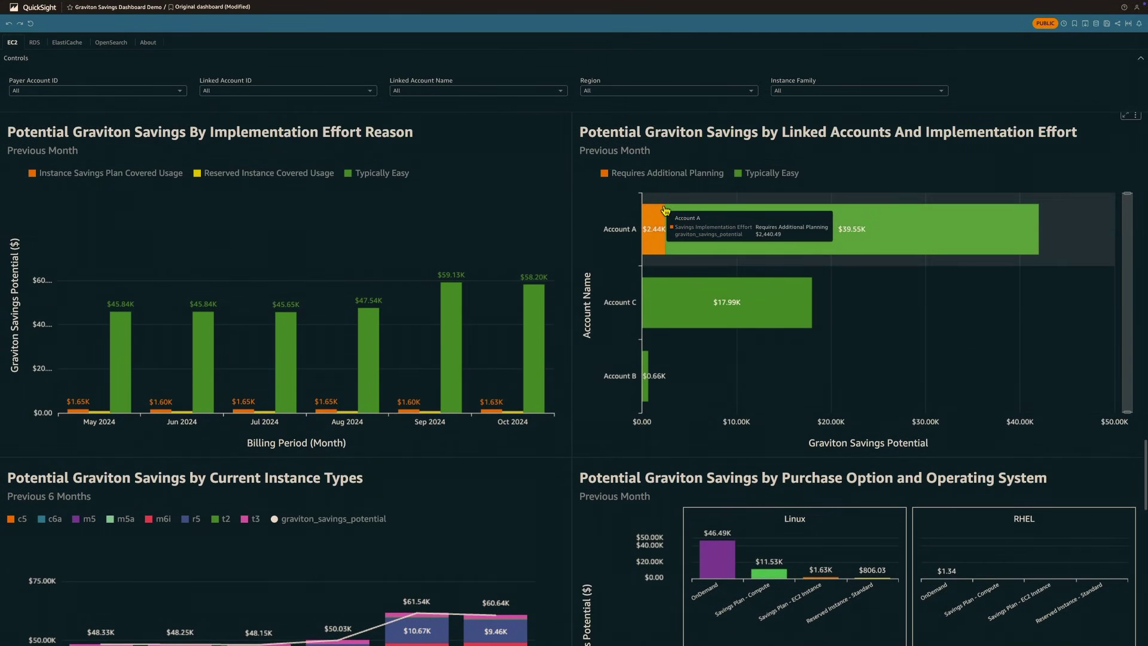
{"action": "mouse_move", "coordinate": [769, 334]}
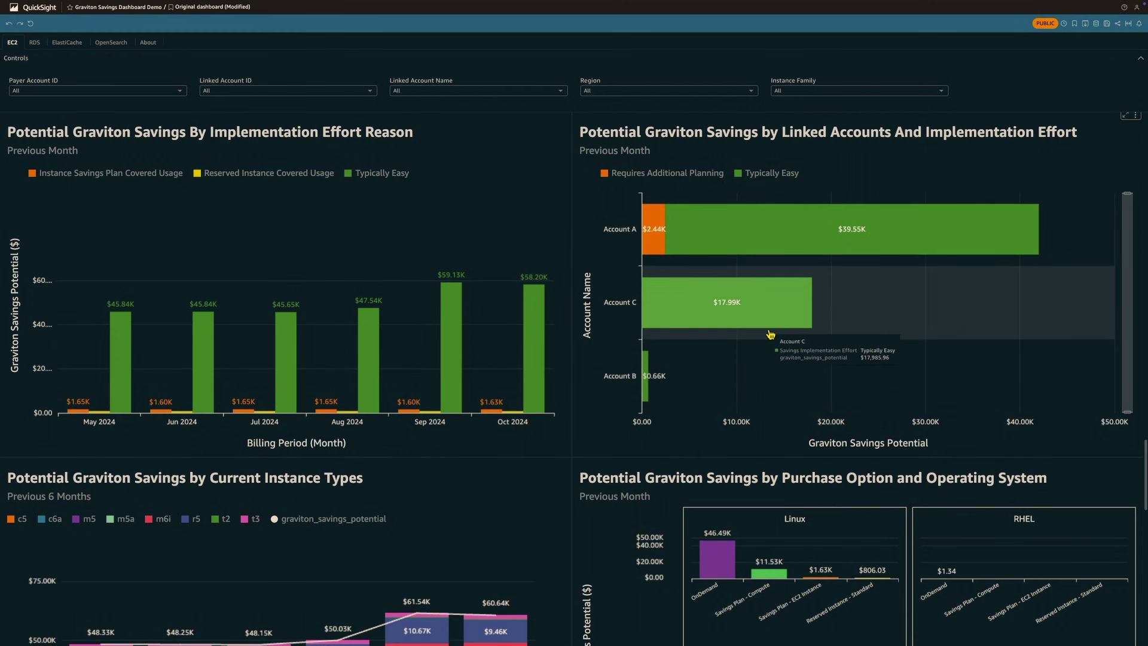
{"action": "mouse_move", "coordinate": [746, 384]}
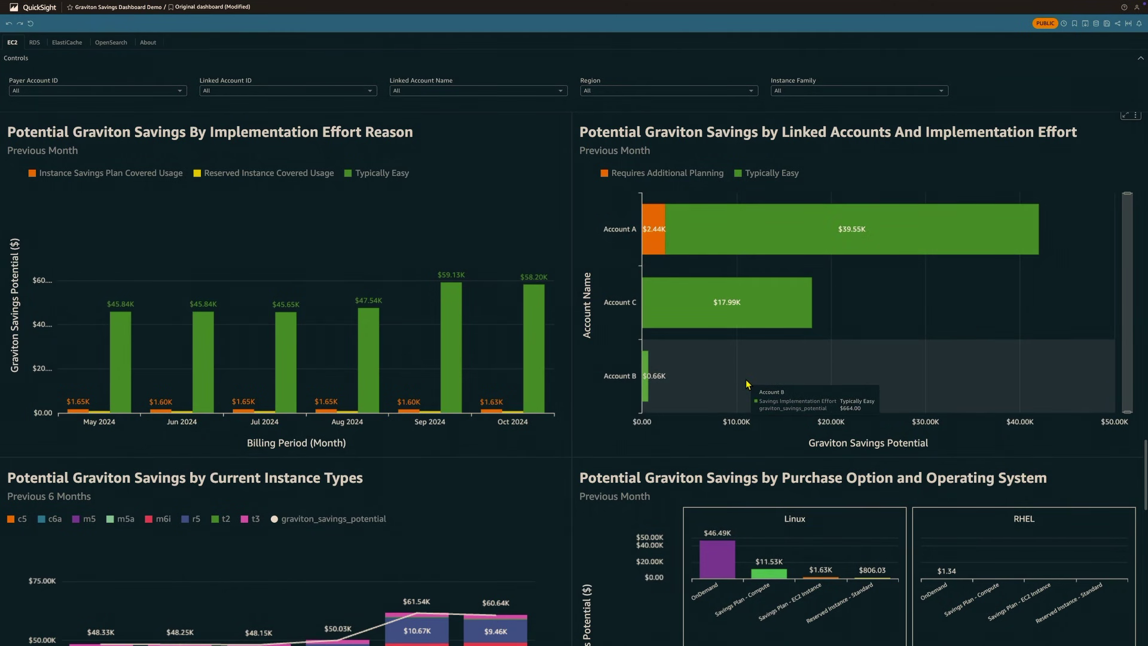
Scroll down to the Potential Graviton Savings Details section and its filters.
{"action": "scroll", "coordinate": [513, 472], "scroll_direction": "down", "scroll_amount": 3}
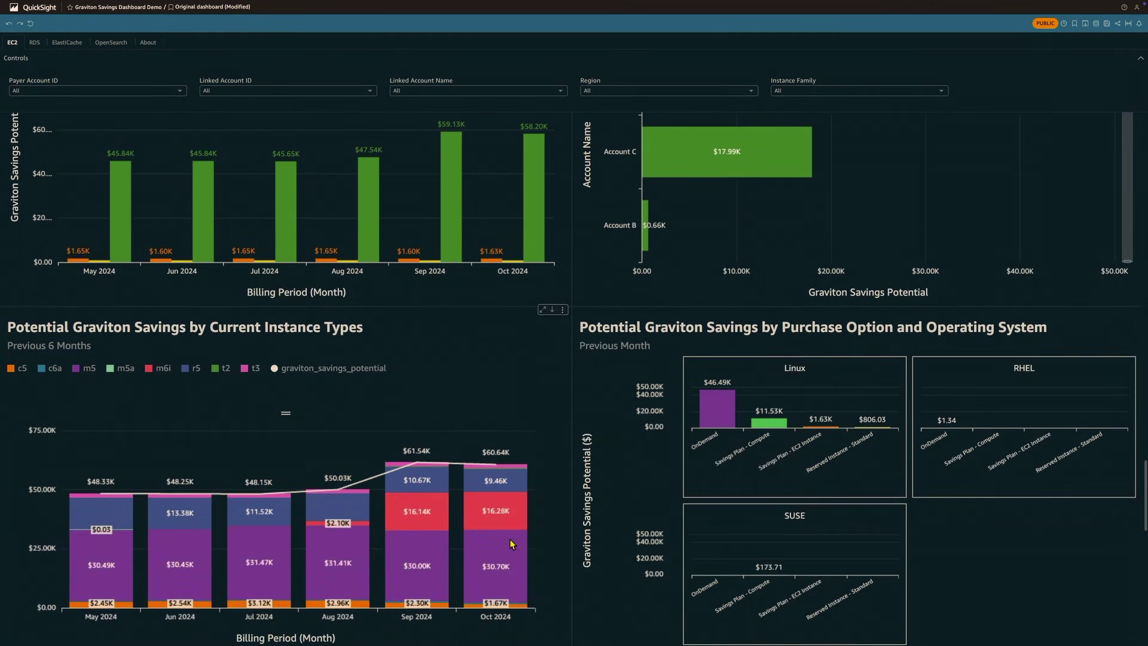
{"action": "scroll", "coordinate": [512, 544], "scroll_direction": "down", "scroll_amount": 1}
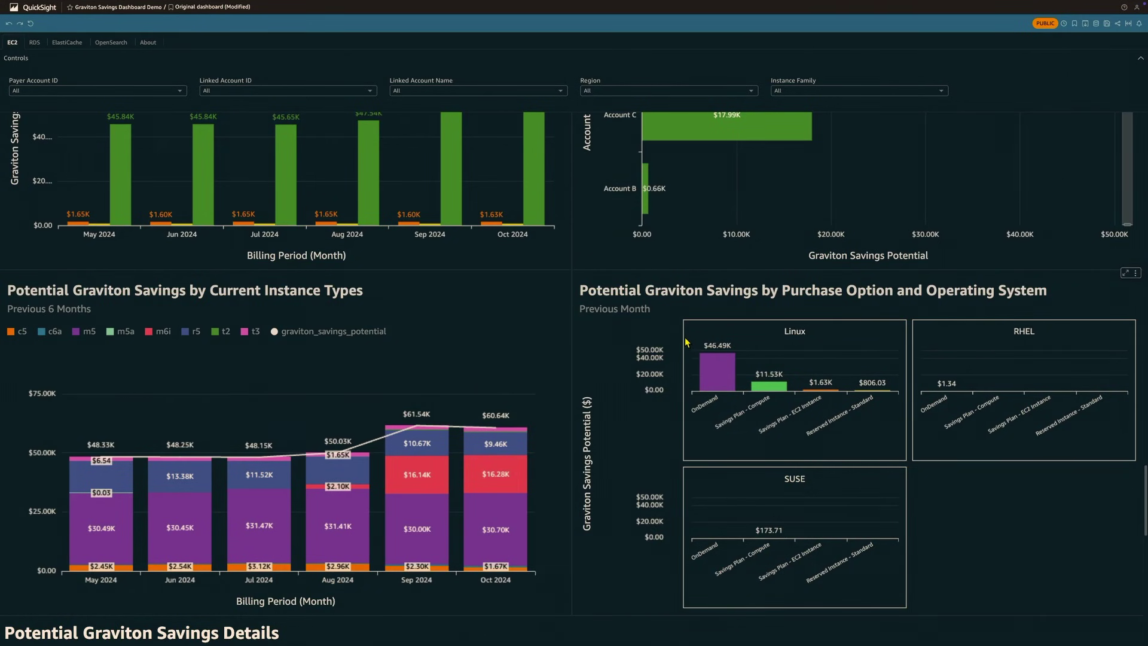
{"action": "left_click_drag", "start_coordinate": [683, 335], "coordinate": [748, 441]}
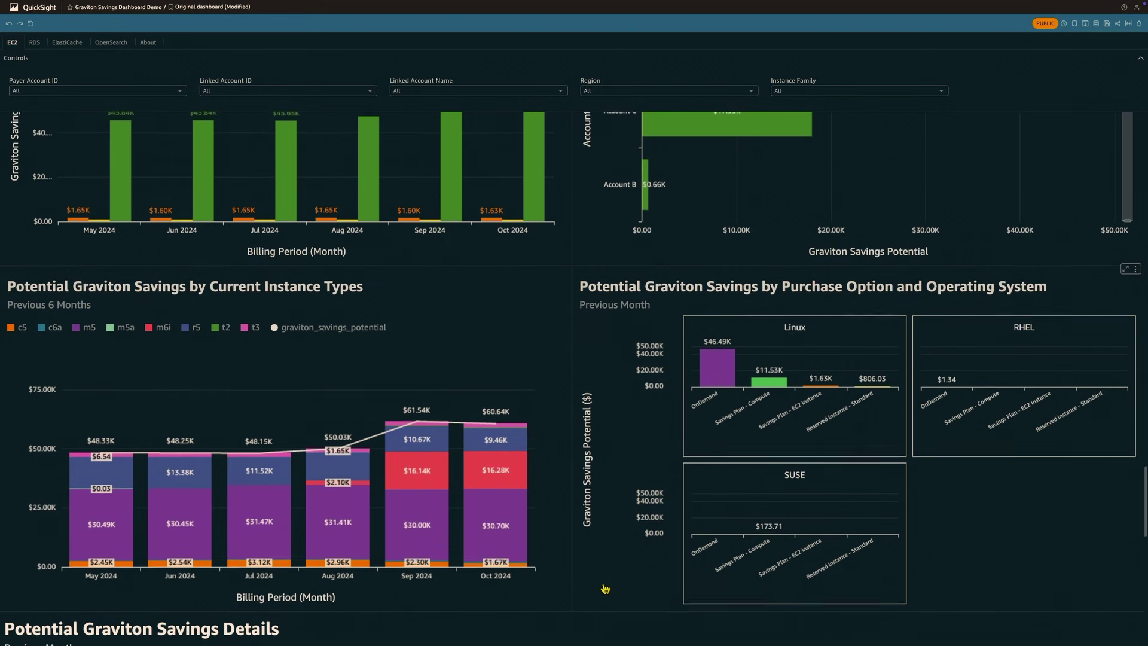
{"action": "scroll", "coordinate": [604, 587], "scroll_direction": "down", "scroll_amount": 3}
{"action": "scroll", "coordinate": [602, 586], "scroll_direction": "down", "scroll_amount": 2}
Highlight the Savings Details rows and totals: $347.83K current cost, $60.64K potential savings (19%).
{"action": "scroll", "coordinate": [602, 586], "scroll_direction": "down", "scroll_amount": 5}
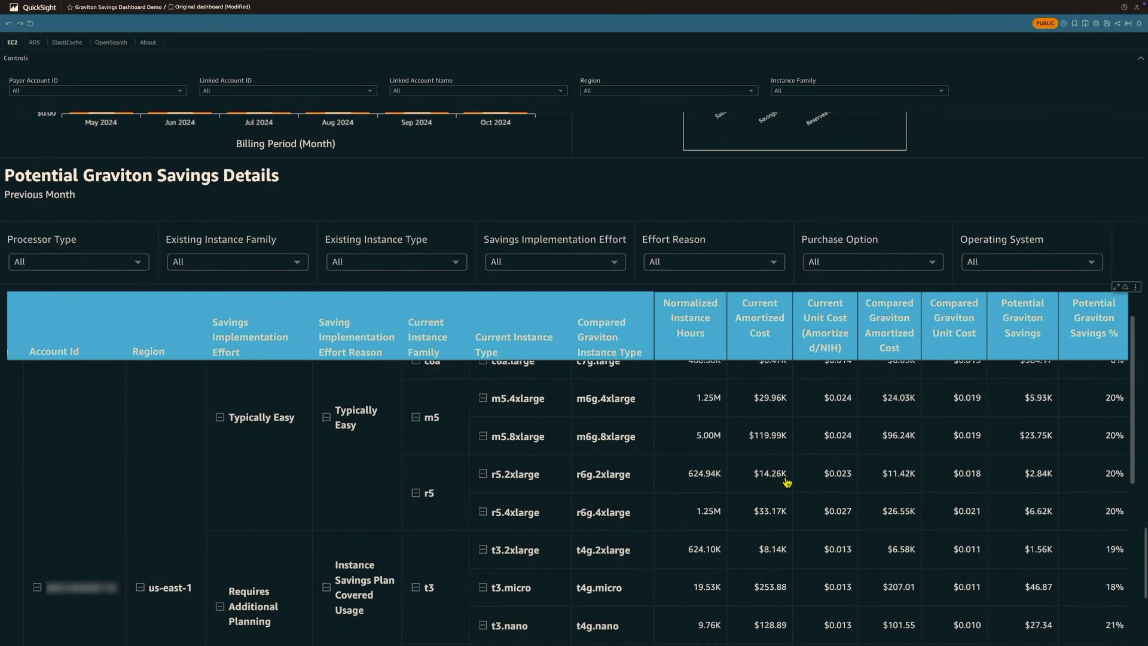
{"action": "scroll", "coordinate": [787, 482], "scroll_direction": "down", "scroll_amount": 3}
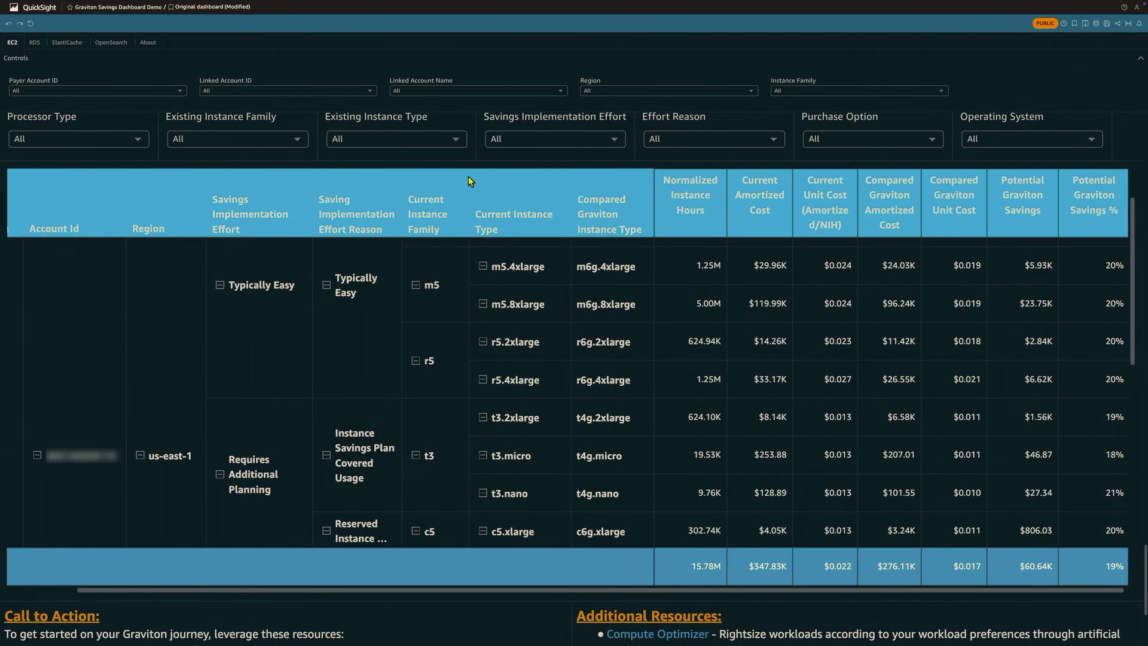
{"action": "mouse_move", "coordinate": [467, 175]}
{"action": "left_mouse_down"}
{"action": "mouse_move", "coordinate": [476, 240]}
{"action": "mouse_move", "coordinate": [651, 258]}
{"action": "left_mouse_up"}
{"action": "mouse_move", "coordinate": [471, 285]}
{"action": "left_mouse_down"}
{"action": "mouse_move", "coordinate": [494, 323]}
{"action": "mouse_move", "coordinate": [647, 336]}
{"action": "left_mouse_up"}
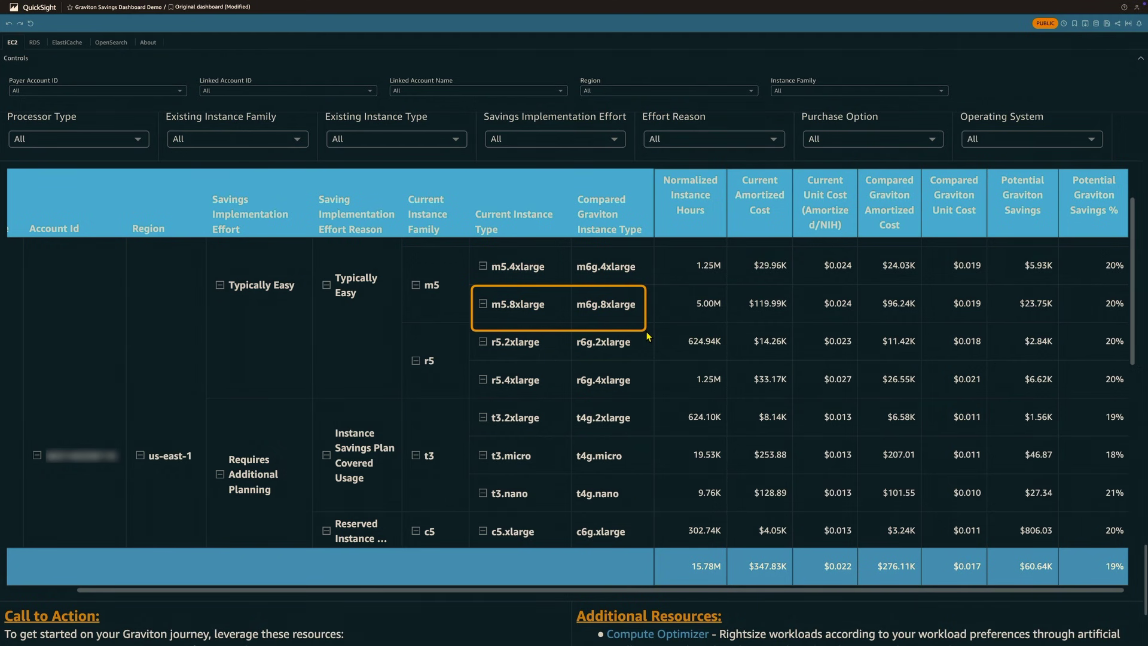
{"action": "left_click_drag", "start_coordinate": [647, 336], "coordinate": [1132, 329]}
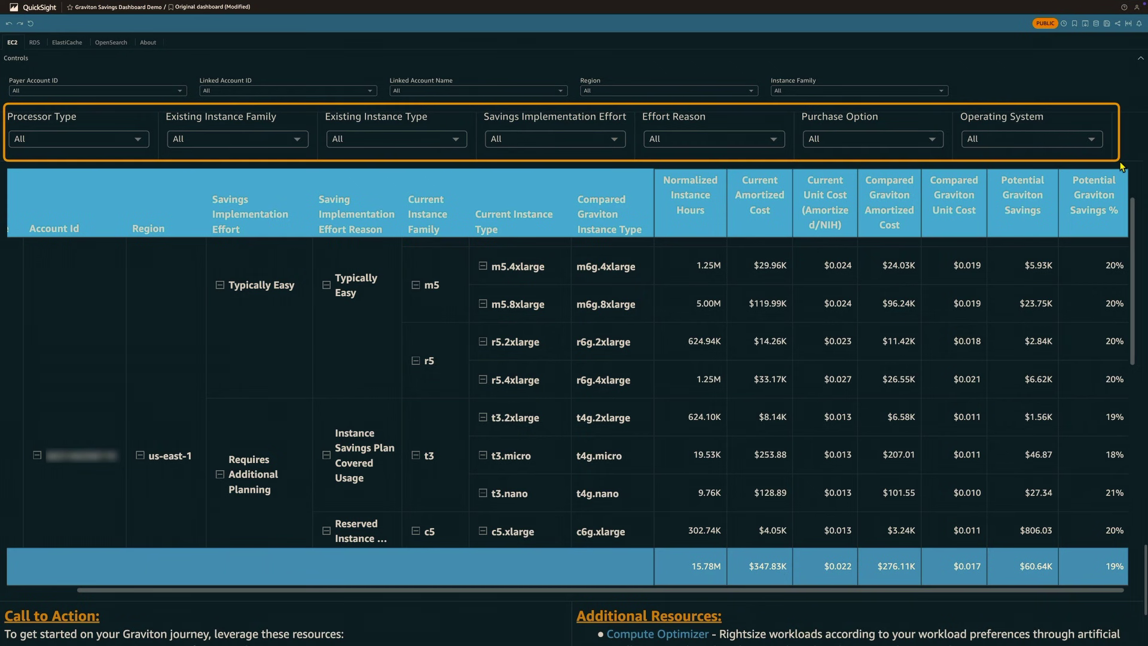
{"action": "left_click", "coordinate": [116, 92]}
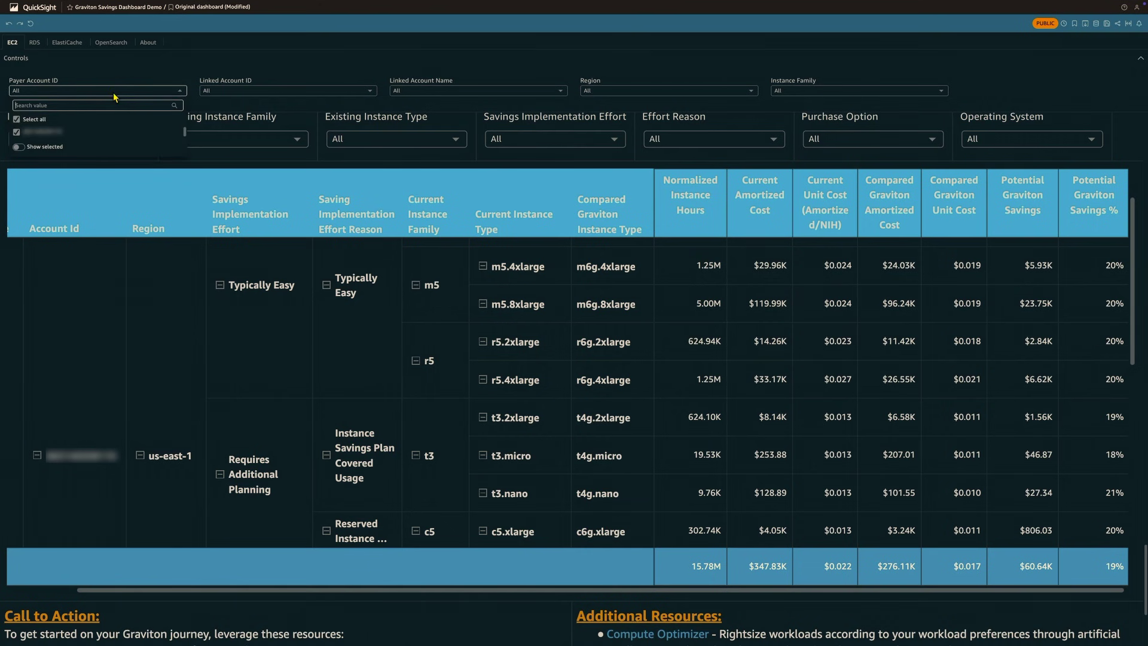
{"action": "left_click", "coordinate": [293, 95]}
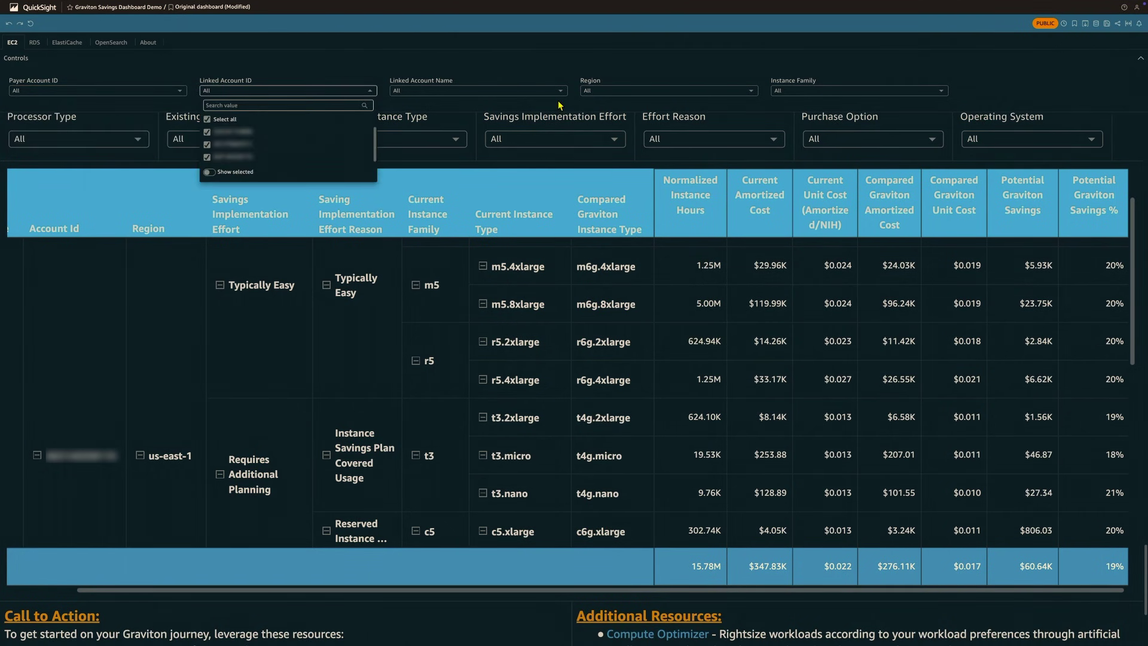
{"action": "left_click", "coordinate": [647, 94]}
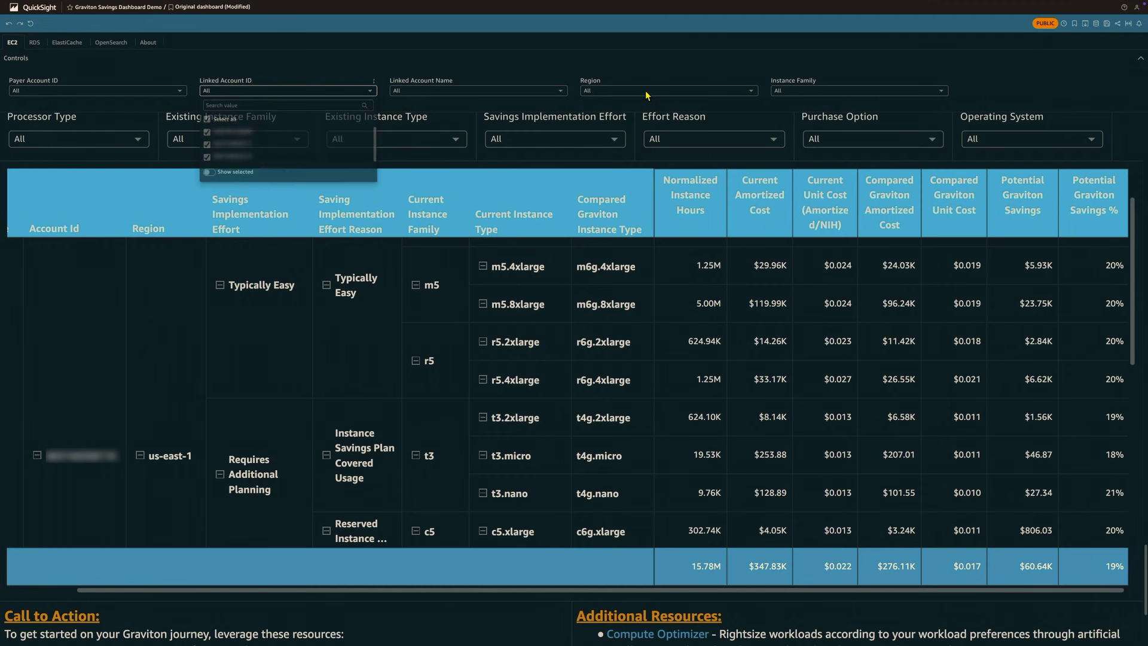
{"action": "left_click", "coordinate": [817, 94]}
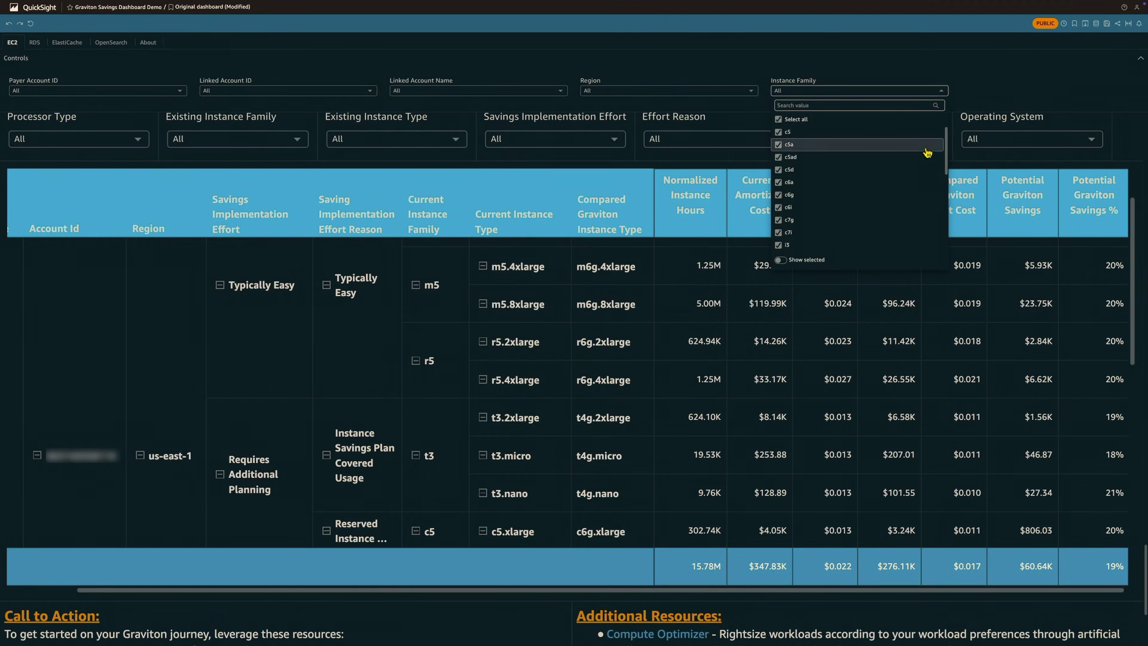
{"action": "left_click", "coordinate": [1071, 105]}
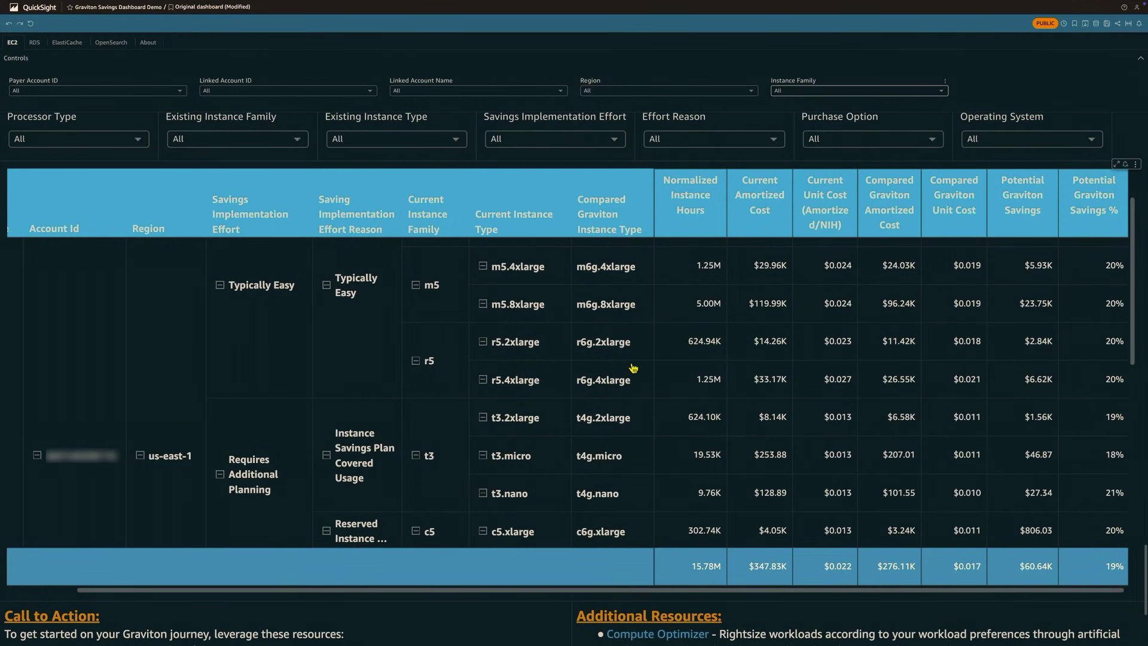
Scroll past the Account A ($41.99K) and Account B ($664) subtotals to Call to Action and Additional Resources.
{"action": "scroll", "coordinate": [614, 374], "scroll_direction": "down", "scroll_amount": 1}
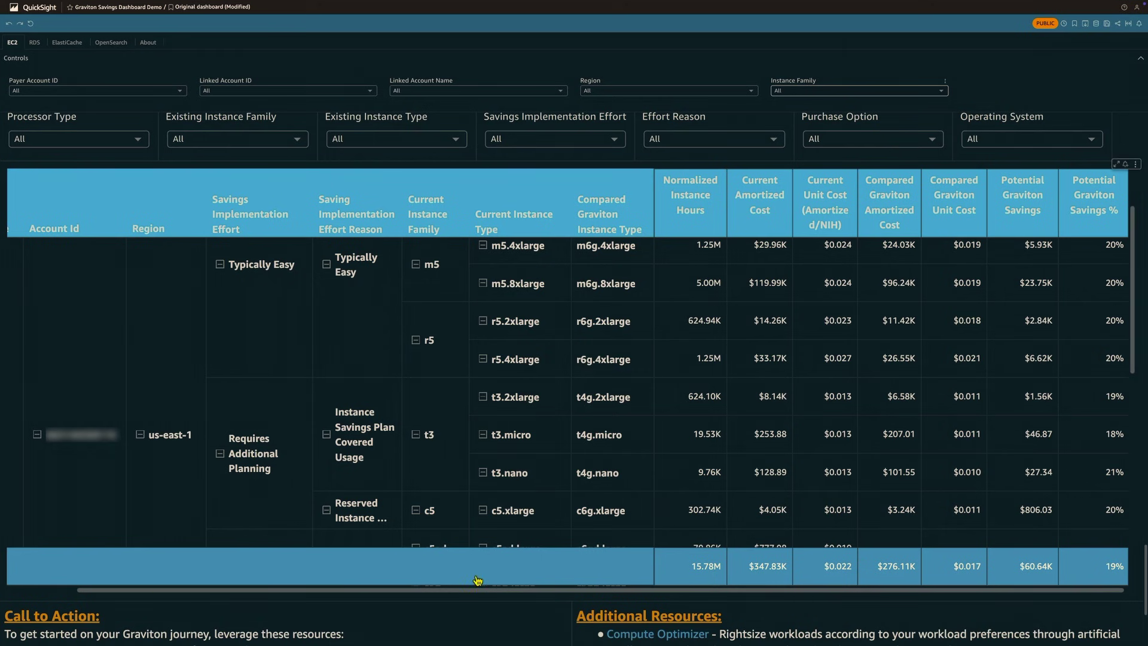
{"action": "scroll", "coordinate": [476, 579], "scroll_direction": "down", "scroll_amount": 3}
{"action": "scroll", "coordinate": [477, 578], "scroll_direction": "down", "scroll_amount": 5}
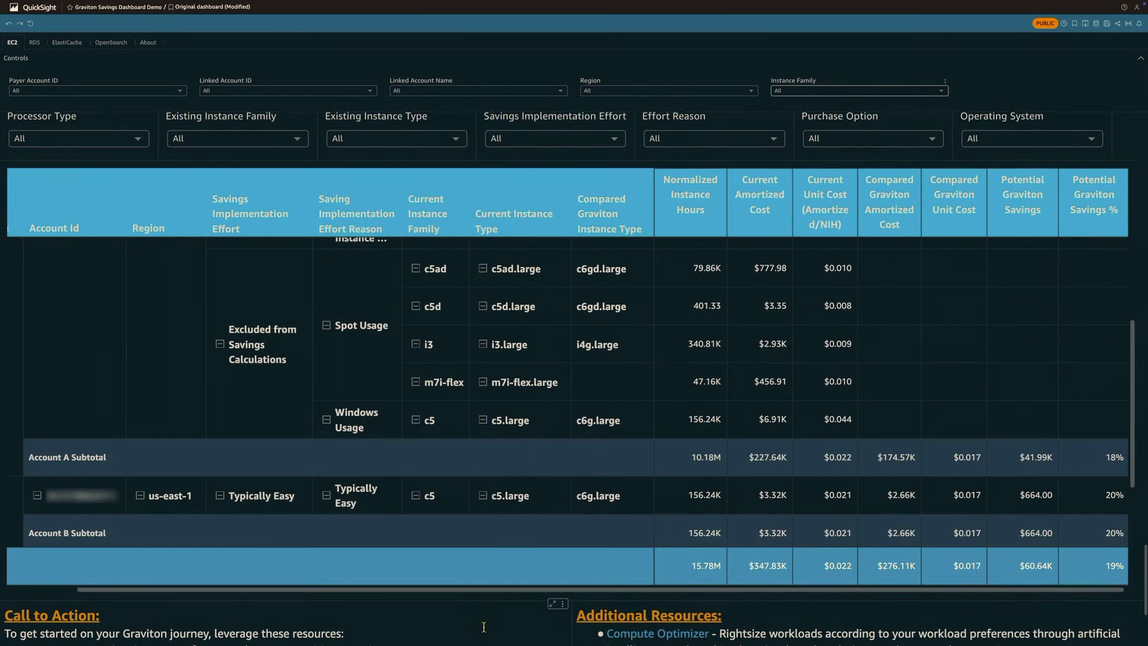
{"action": "scroll", "coordinate": [476, 619], "scroll_direction": "down", "scroll_amount": 4}
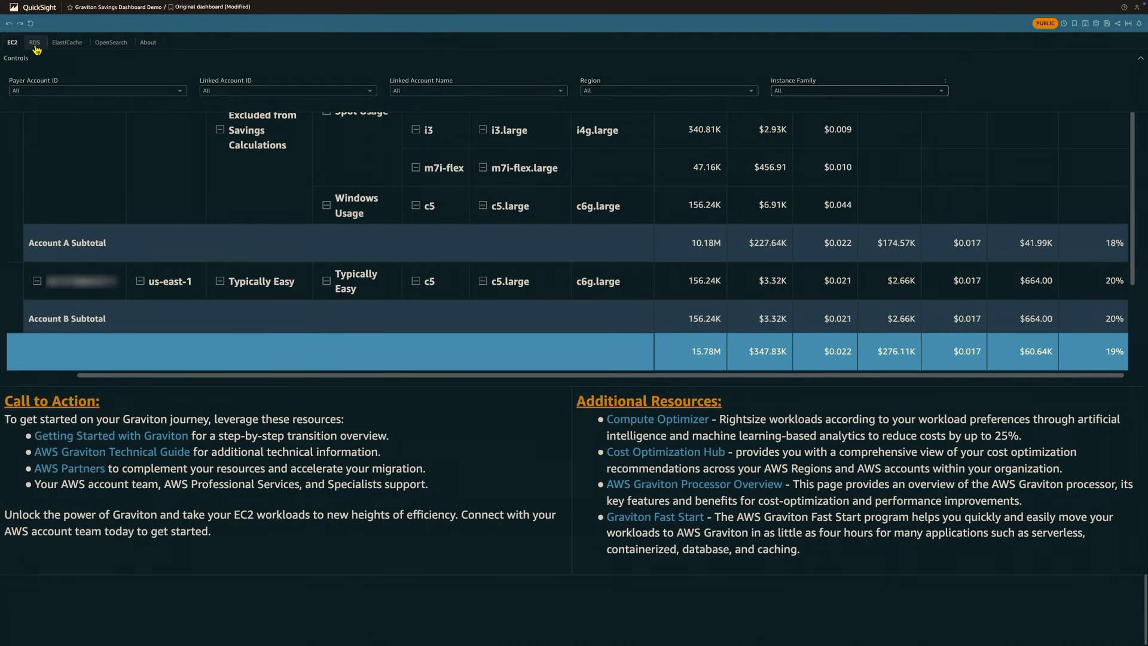
Visit the RDS, ElastiCache and OpenSearch sheets, then return to the EC2 sheet.
{"action": "left_click", "coordinate": [34, 47]}
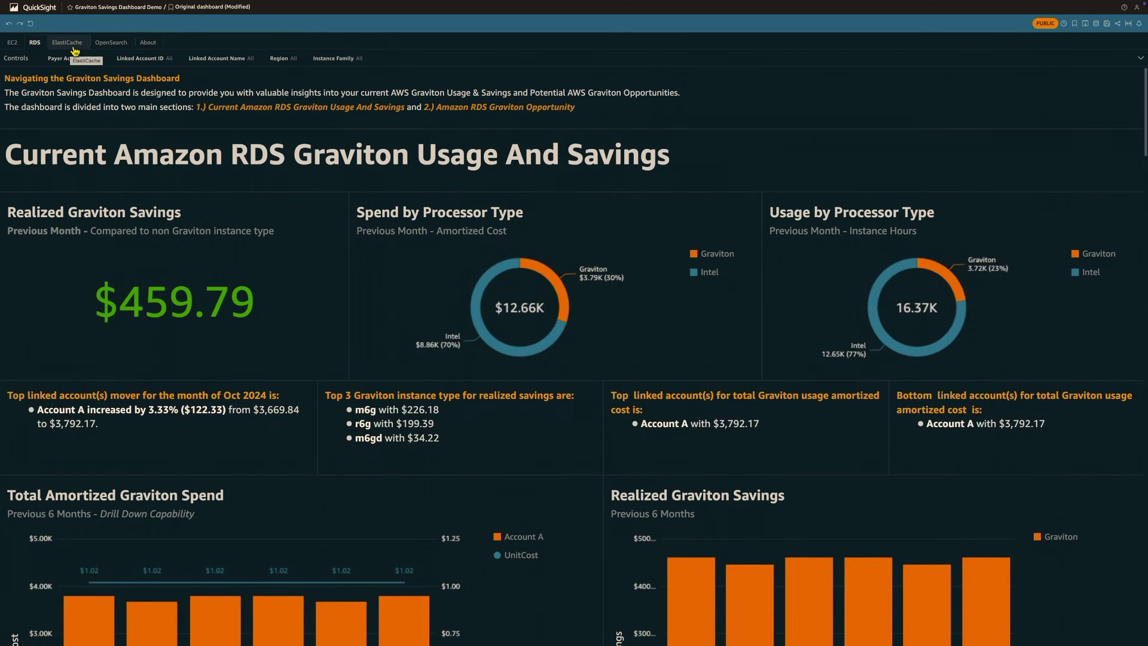
{"action": "left_click", "coordinate": [67, 43]}
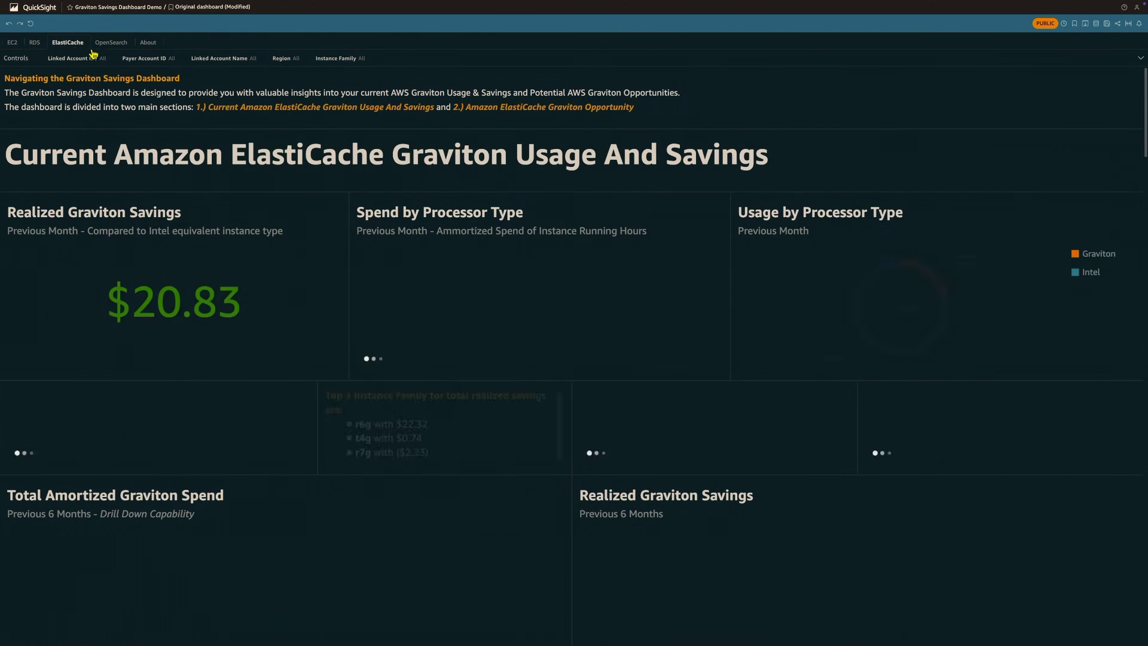
{"action": "left_click", "coordinate": [112, 43]}
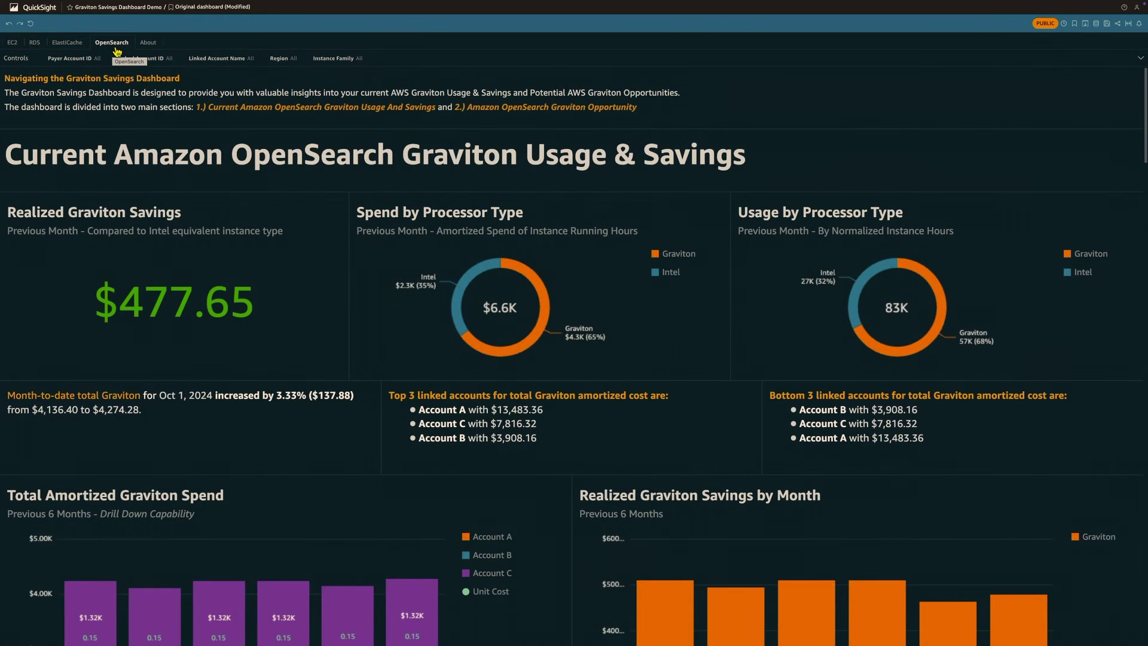
{"action": "left_click", "coordinate": [13, 43]}
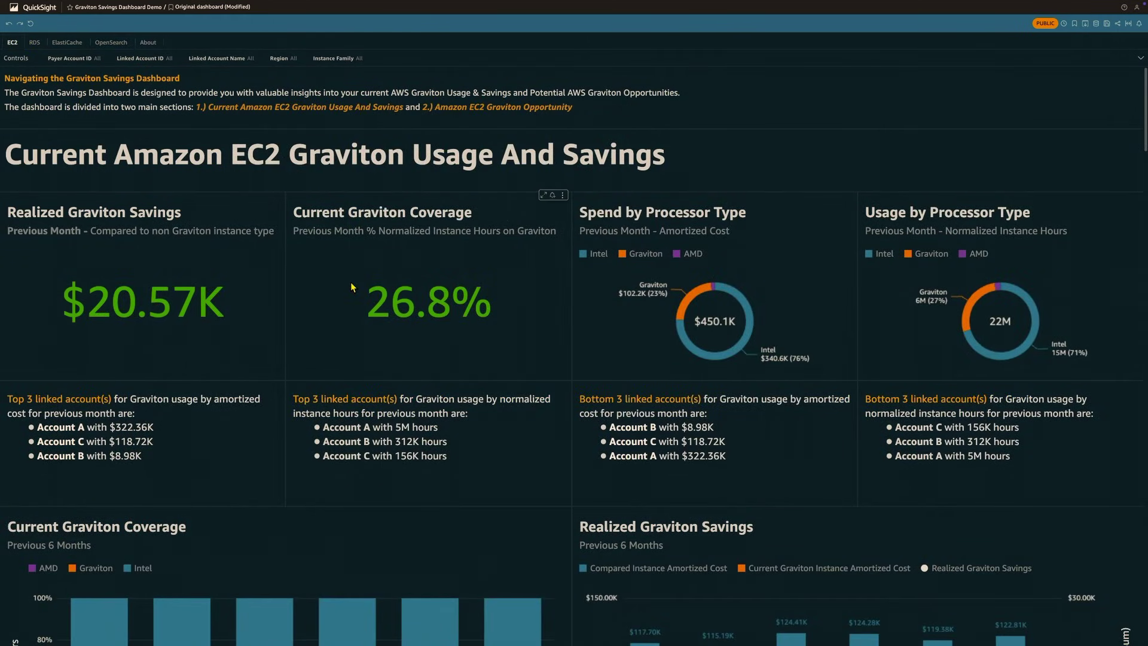